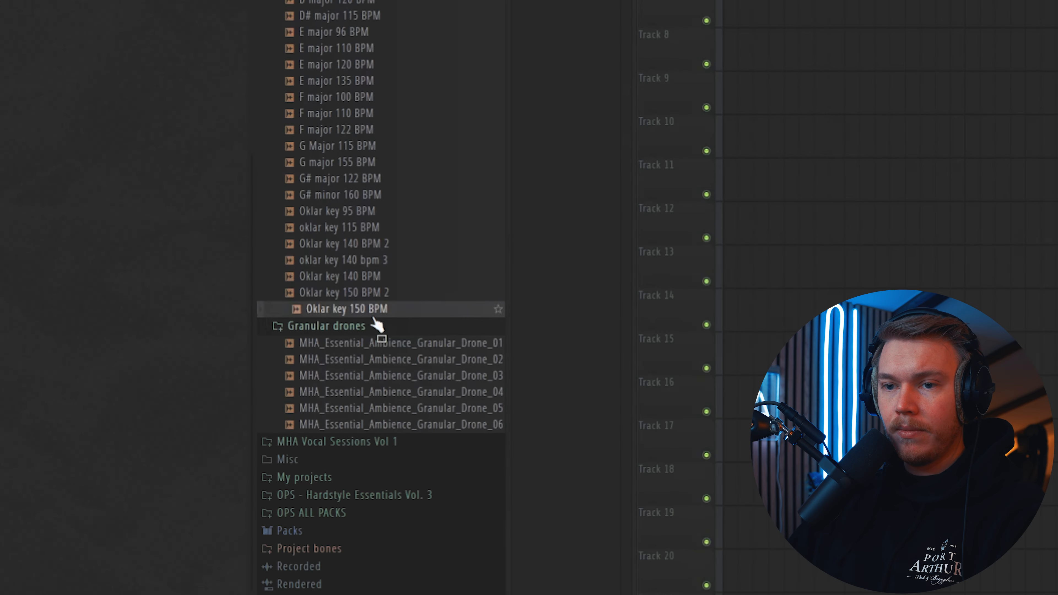
Step: Place the Oklar key 150 BPM drone sample in the playlist and set its time-stretching mode to Stretch Pro
left_click_drag(408, 307, 1042, 53)
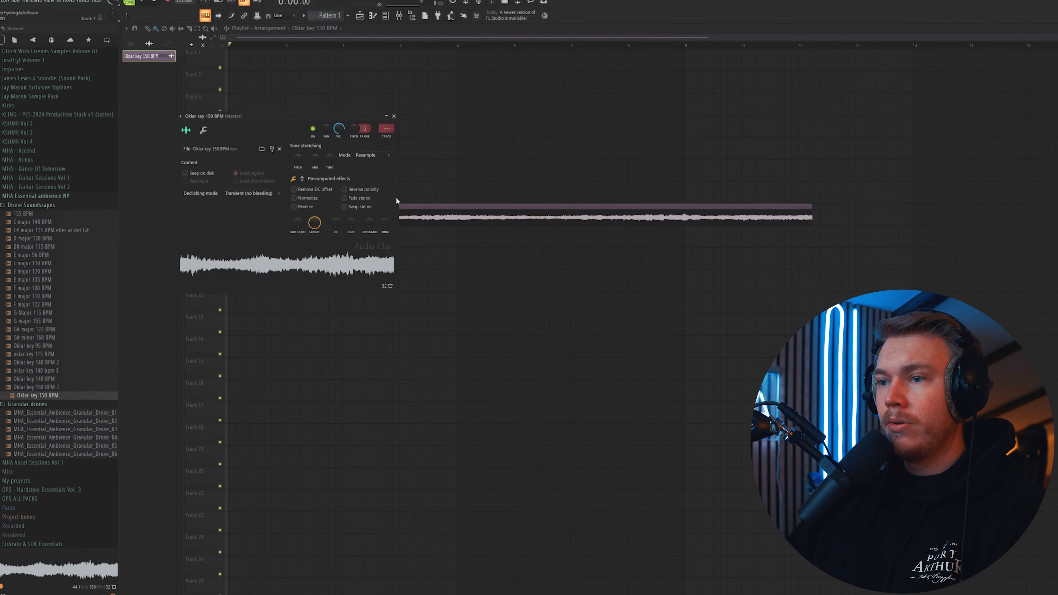
left_click_drag(329, 159, 335, 144)
double_click(342, 211)
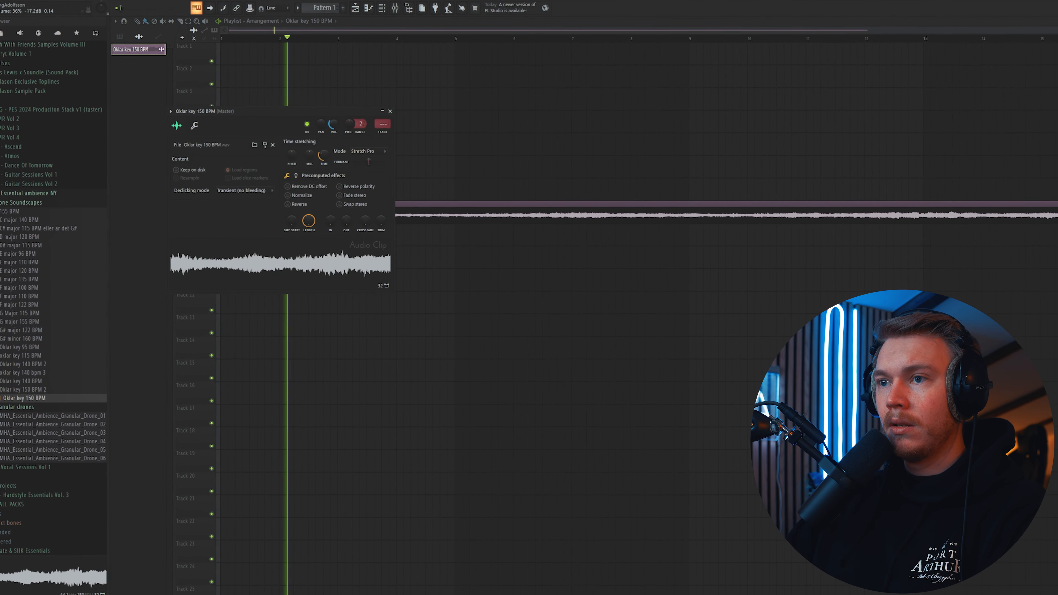
key("Escape")
Step: Apply the Raum reverb with a 14 s decay to the drone's mixer track and close the plug-in
scroll(625, 292, "down", 3)
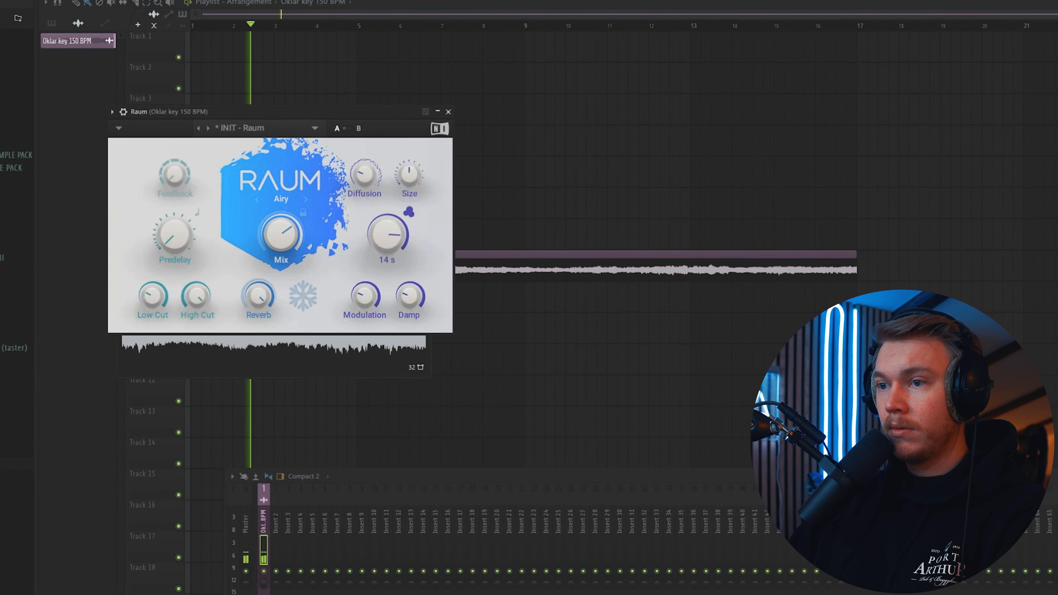
mouse_move(407, 245)
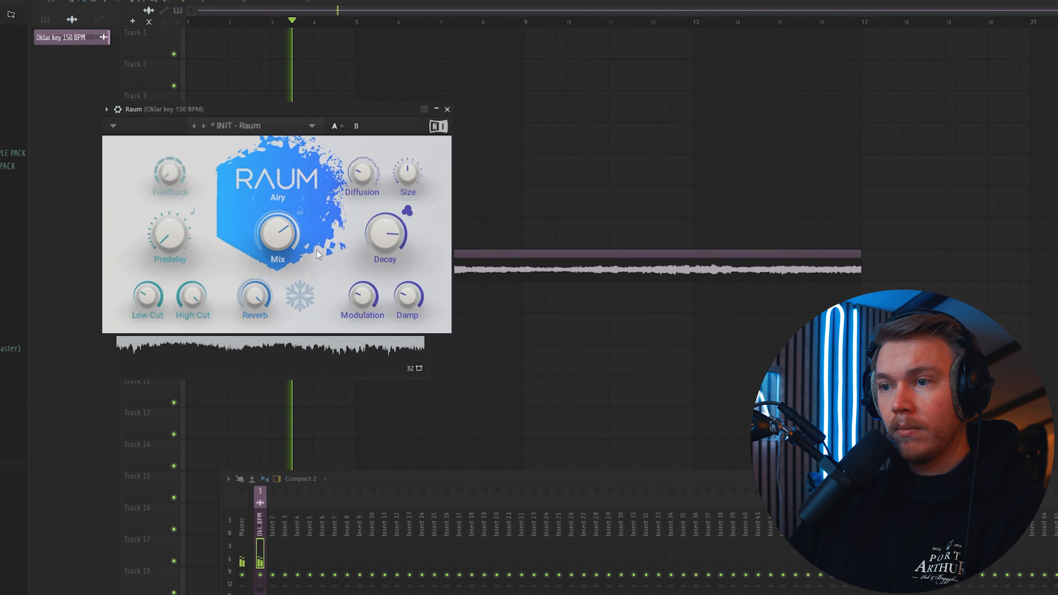
left_click(514, 197)
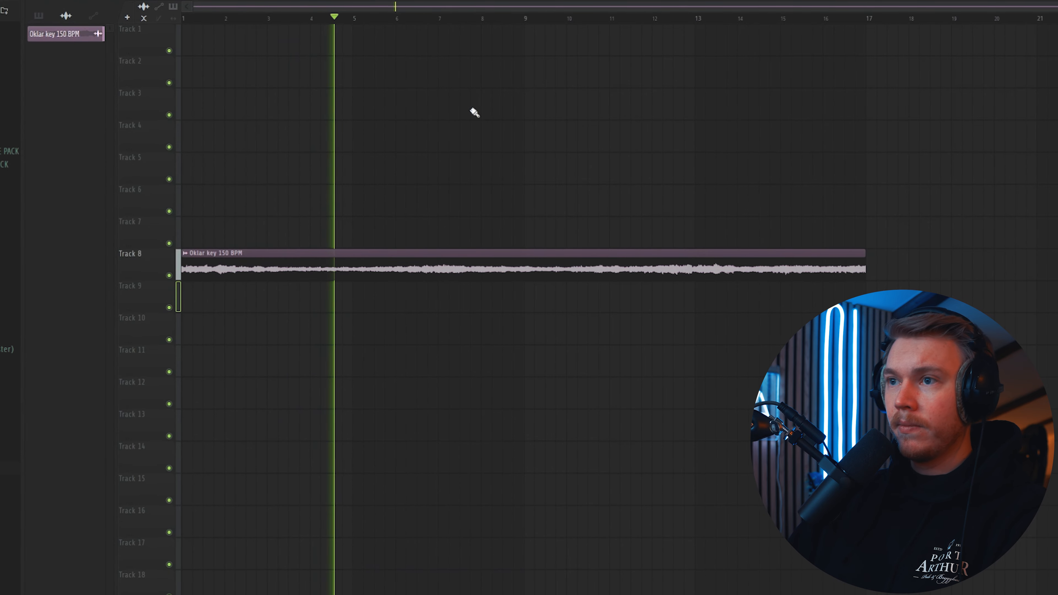
Step: Add a Vital channel, audition the Moody Slidey basses in MHA Vital Soundbank Vol 3 and load Long Bass_Moody Slidey 06
scroll(434, 11, "up", 2)
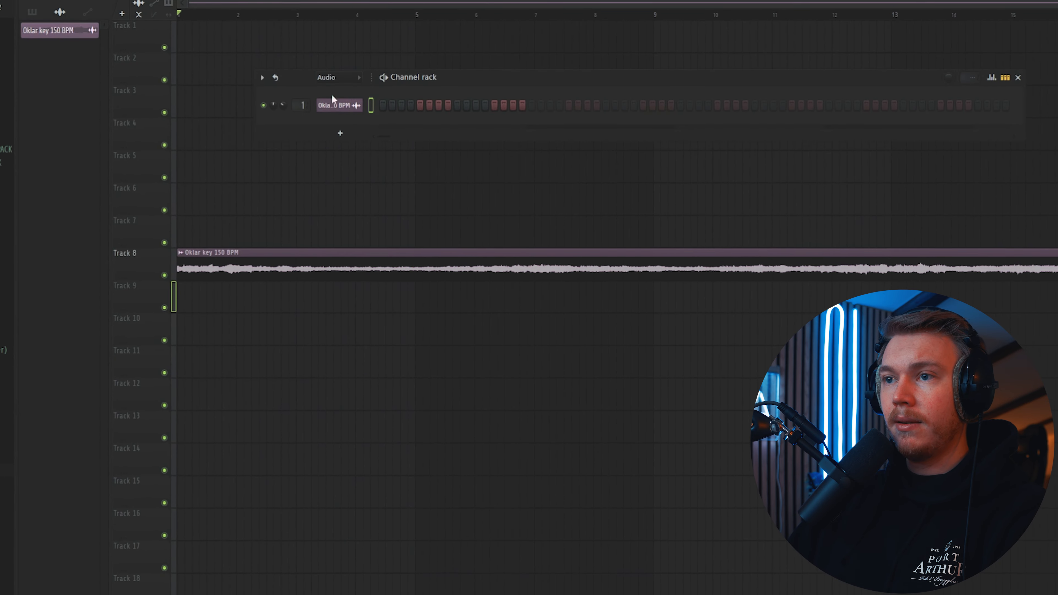
left_click(340, 134)
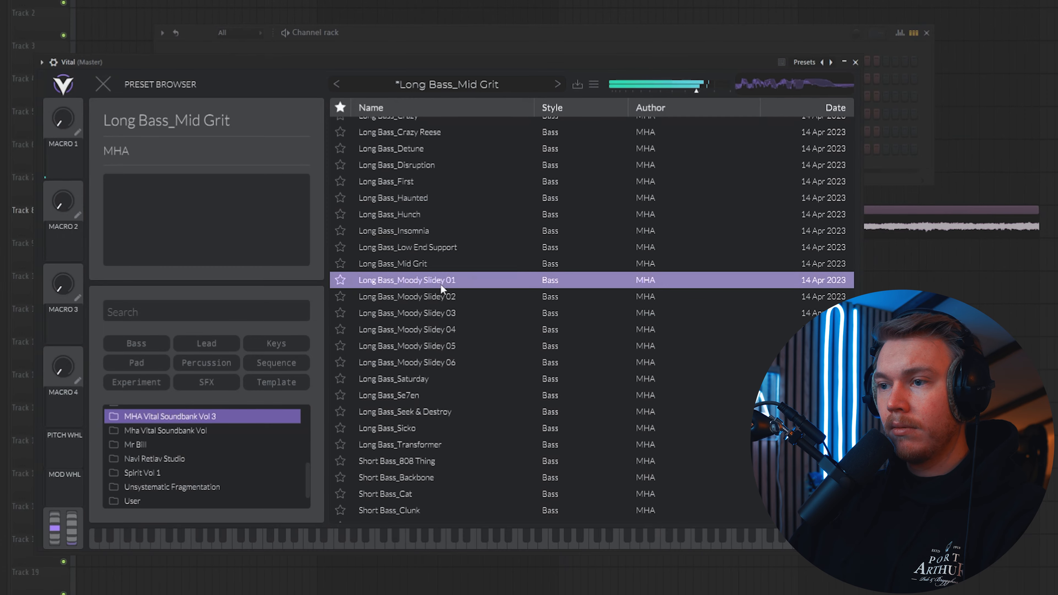
left_click(440, 280)
left_click(441, 296)
left_click(440, 313)
left_click(412, 331)
left_click(413, 344)
left_click(415, 362)
left_click_drag(392, 55, 412, 77)
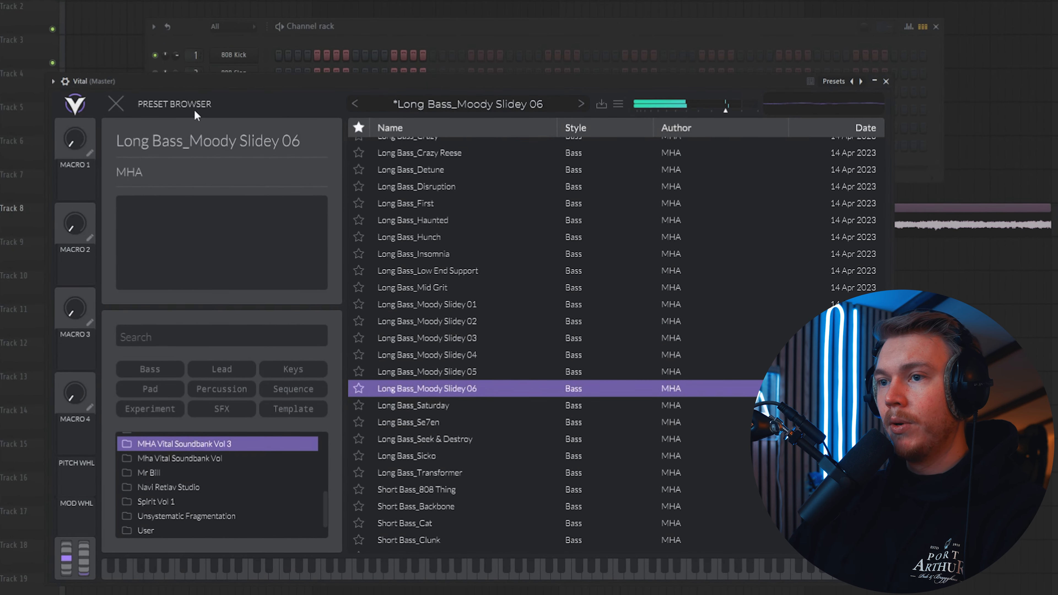
left_click(117, 104)
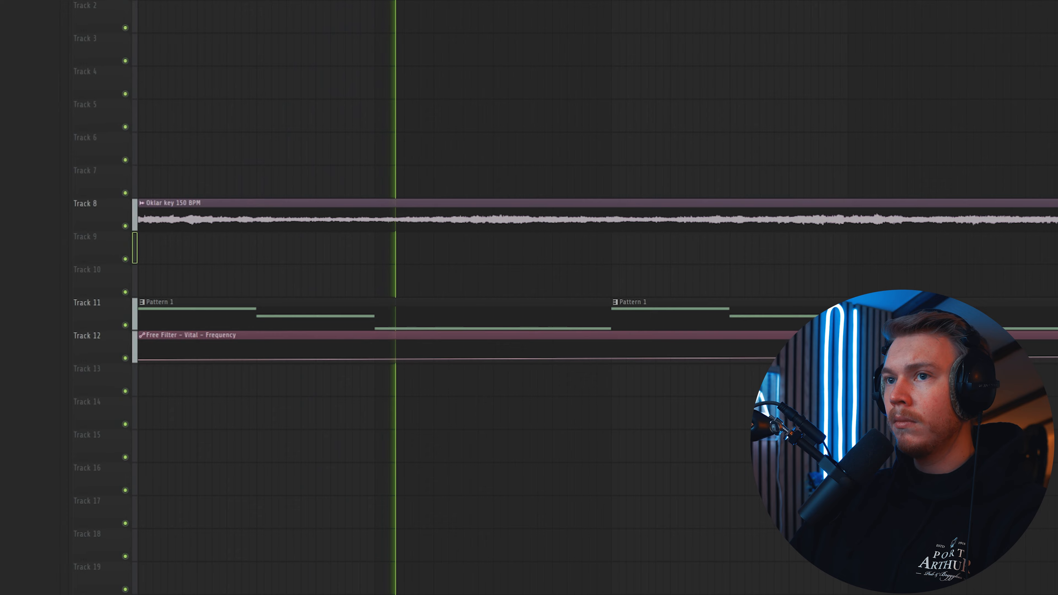
Step: Record the master output into Edison and place the recorded reverb tail in the playlist at bar 17
left_click(401, 21)
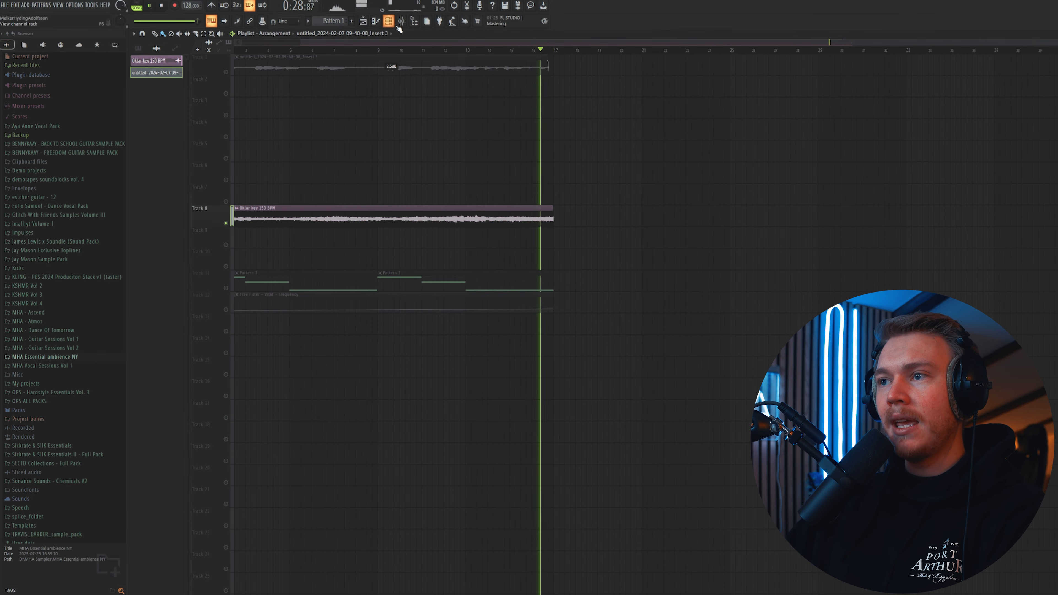
left_click(400, 23)
key("space")
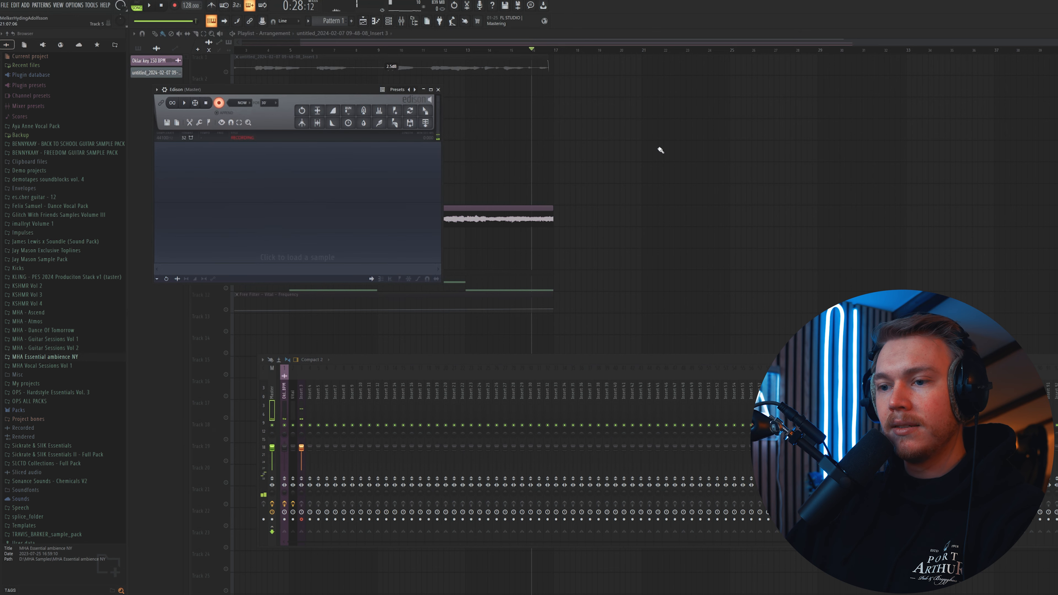
key("F12")
key("space")
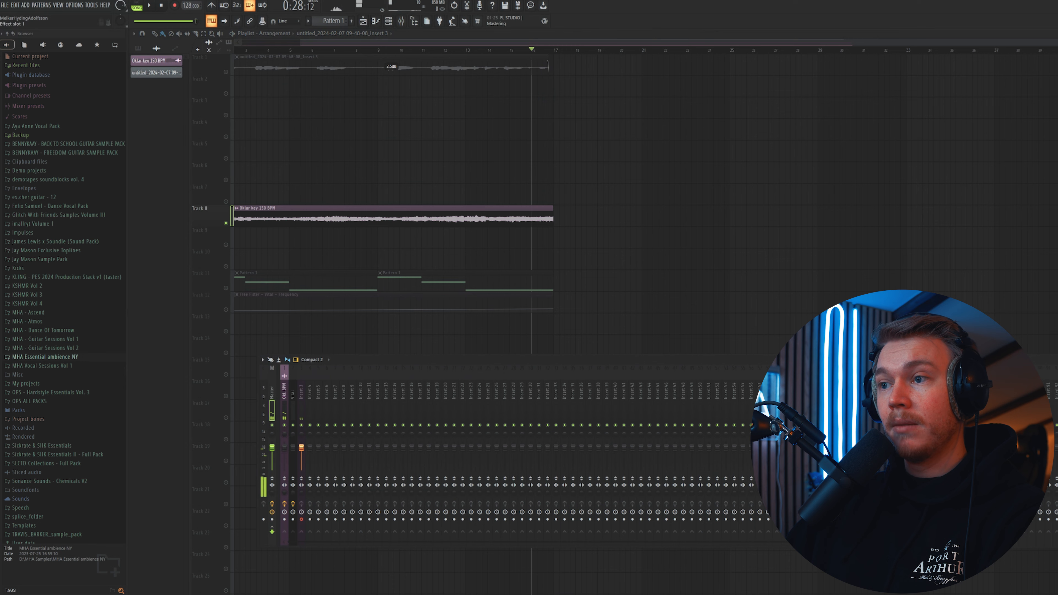
key("ctrl+e")
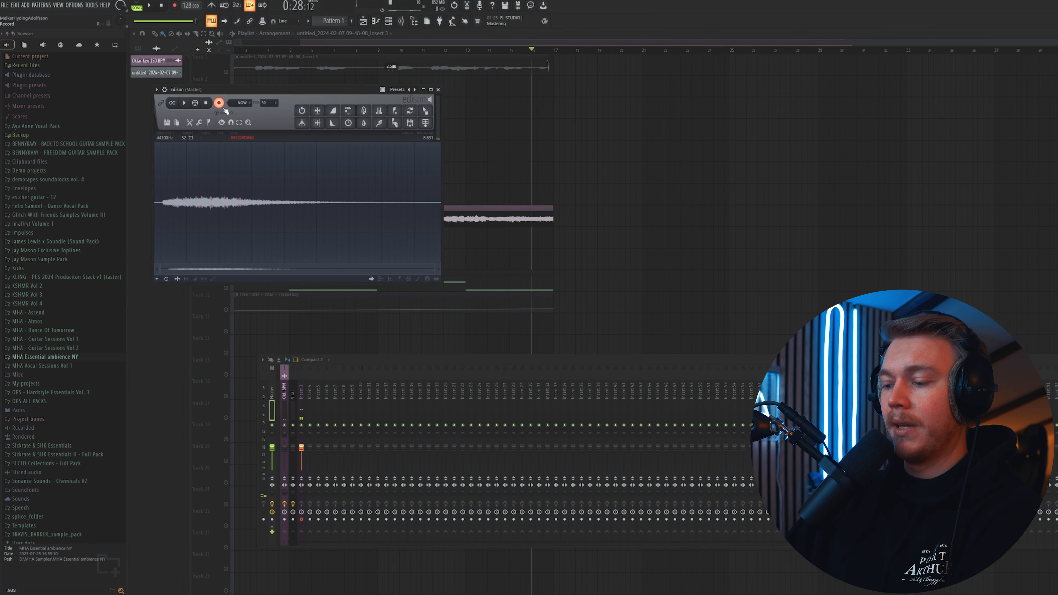
left_click(196, 201)
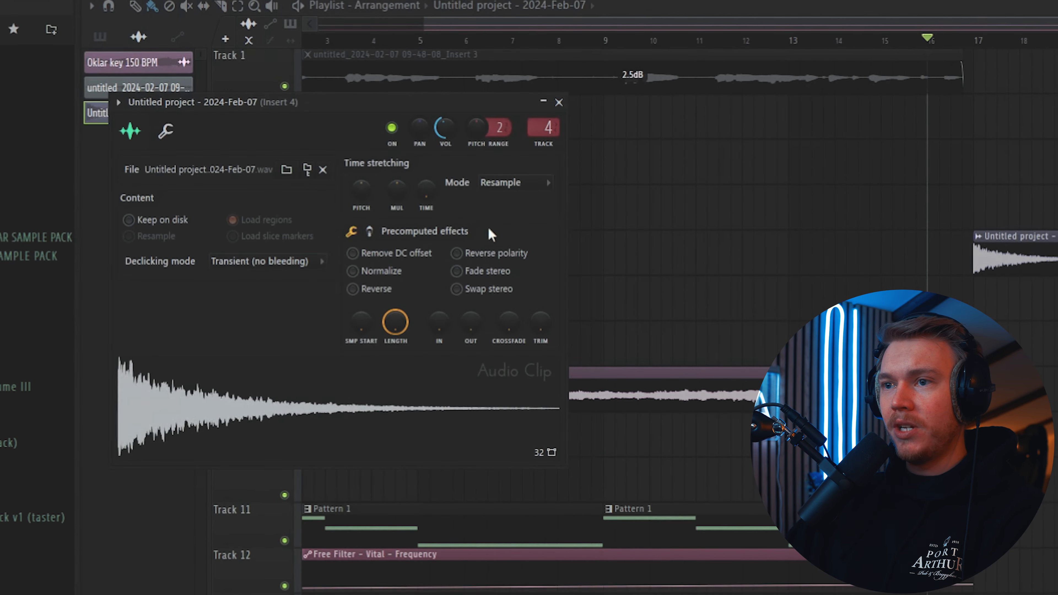
Step: Change the recorded tail's time-stretching mode and turn it into a reversed riser on Track 5 that ends at bar 17
left_click(515, 181)
left_click(500, 244)
left_click_drag(518, 203, 537, 201)
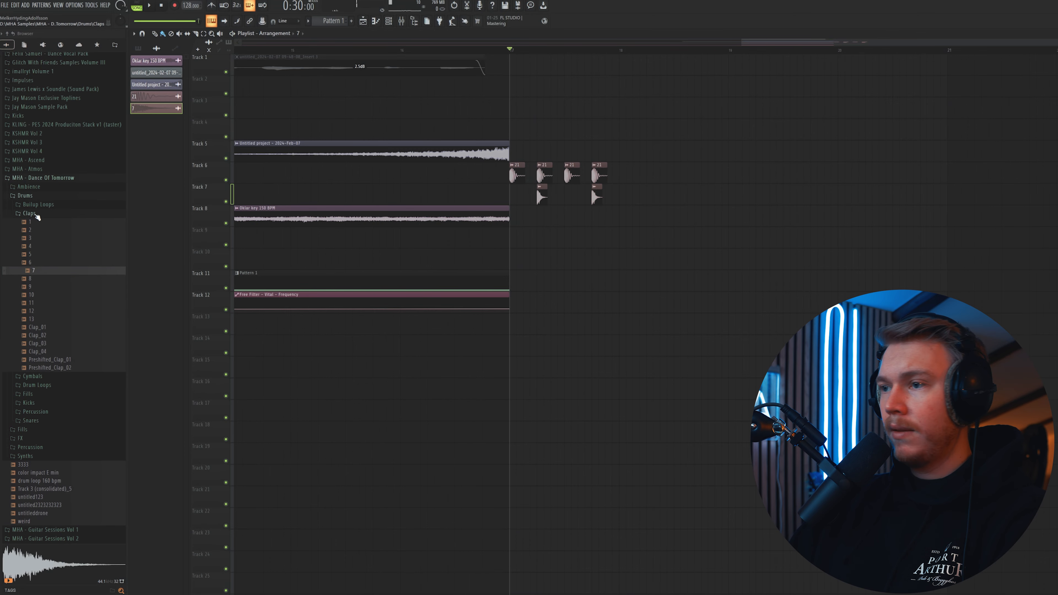
Step: Check the clap sample's channel settings and play back the kick and clap pattern from bar 17
left_click(30, 213)
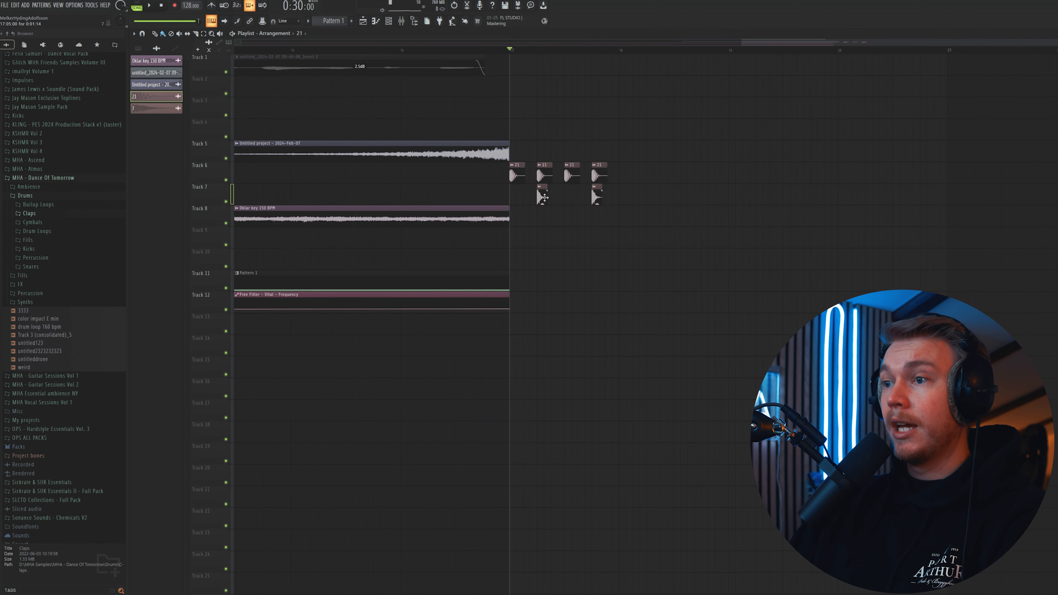
double_click(543, 197)
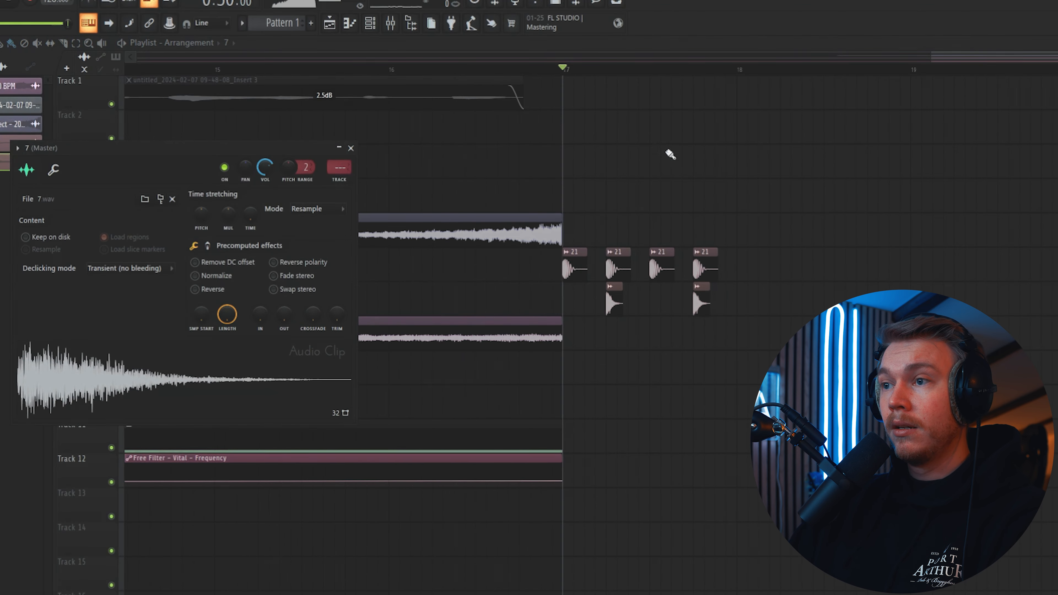
key("Escape")
key("space")
scroll(671, 77, "up", 5)
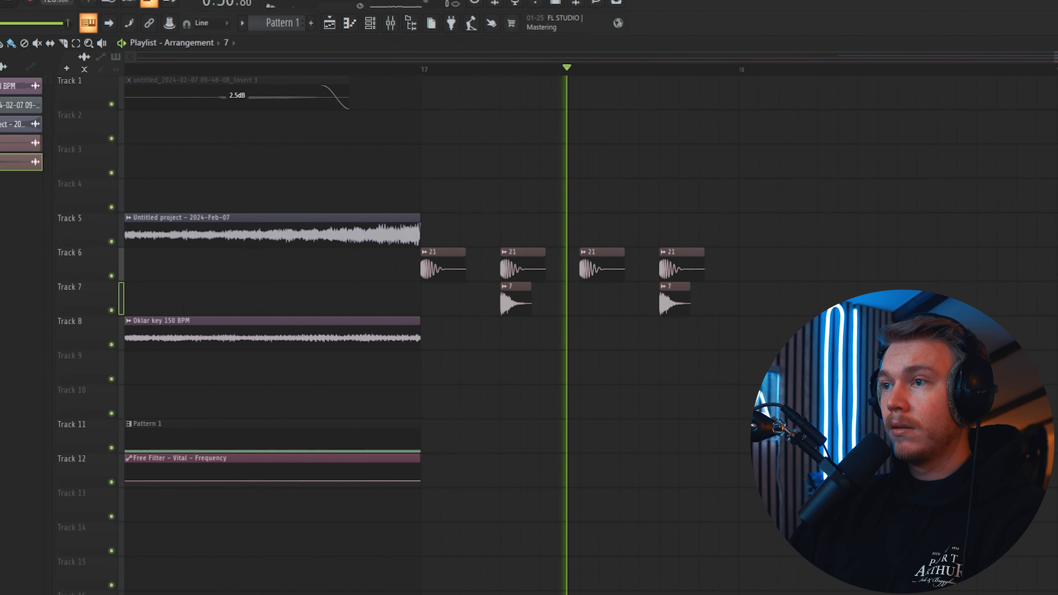
key("space")
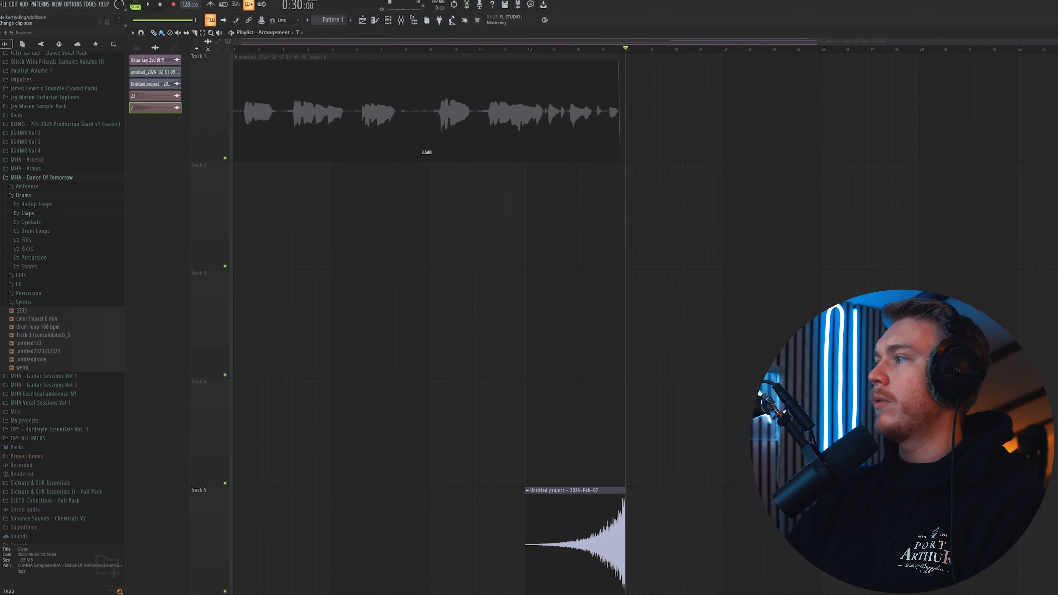
Step: Select the kick and clap clips on Tracks 6 and 7 and duplicate them directly after the existing pattern
scroll(625, 317, "down", 6)
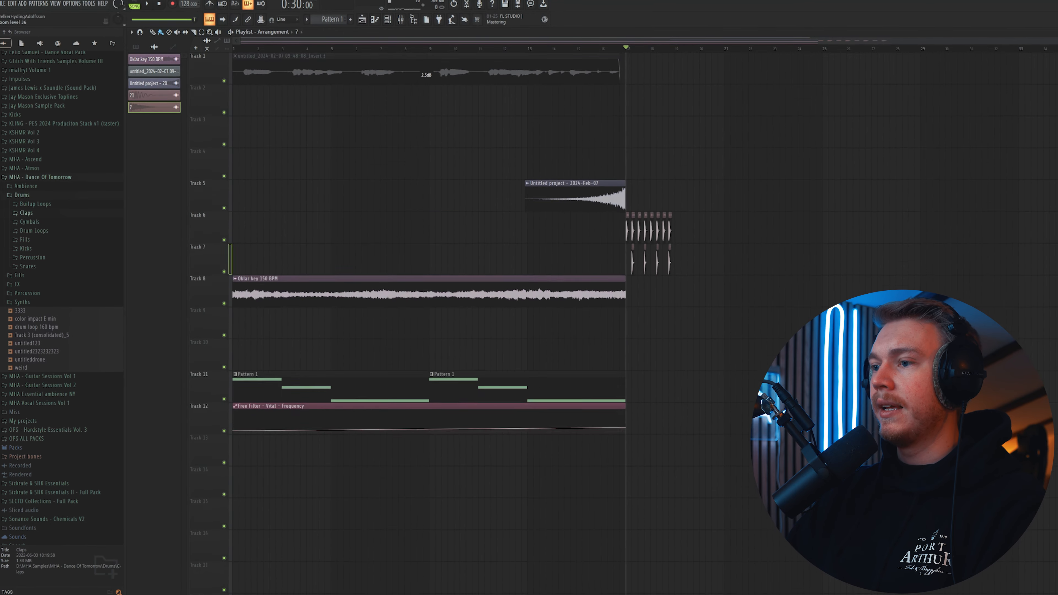
scroll(700, 38, "up", 5)
scroll(558, 175, "up", 3)
left_click_drag(886, 130, 446, 192)
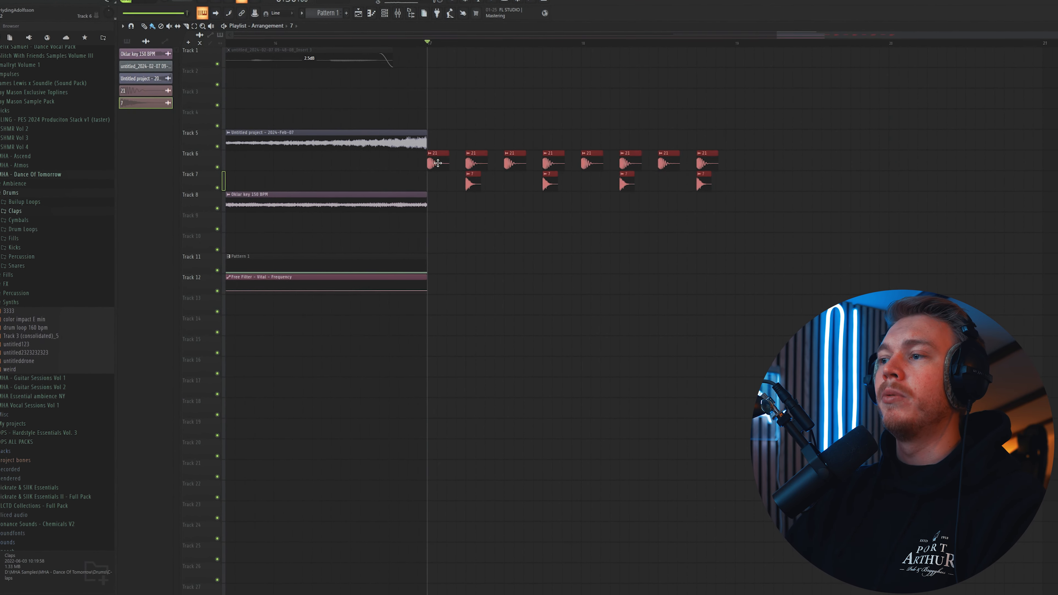
left_click_drag(775, 88, 443, 183)
key("ctrl+b")
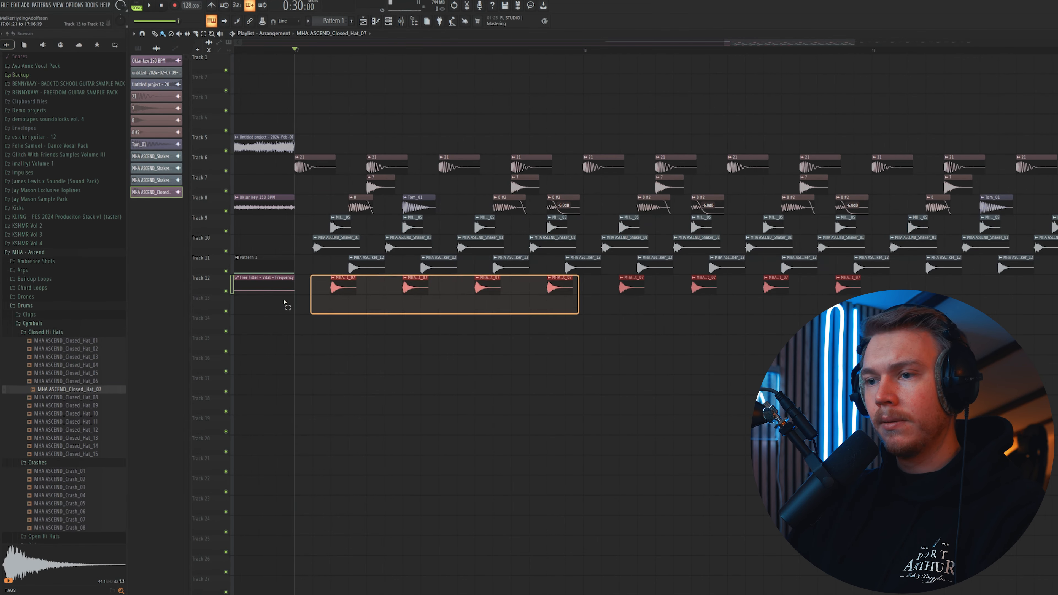
Step: Play back the drums and browse the sample packs, including Drum Loops in Sounds of KSHMR Vol 4 and Sweep Claps in MHA - Ascend
key("space")
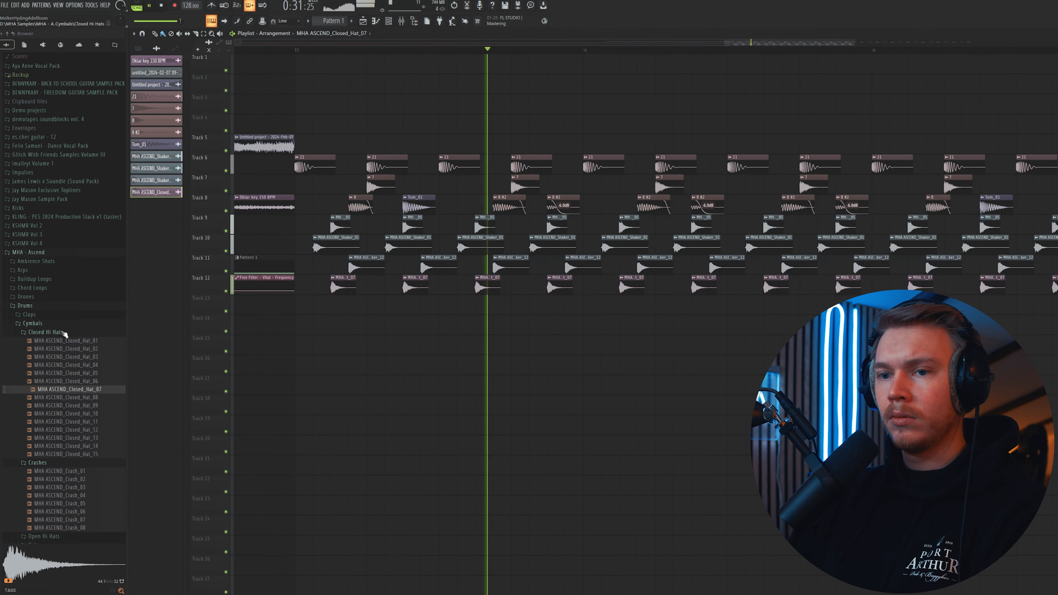
left_click(46, 325)
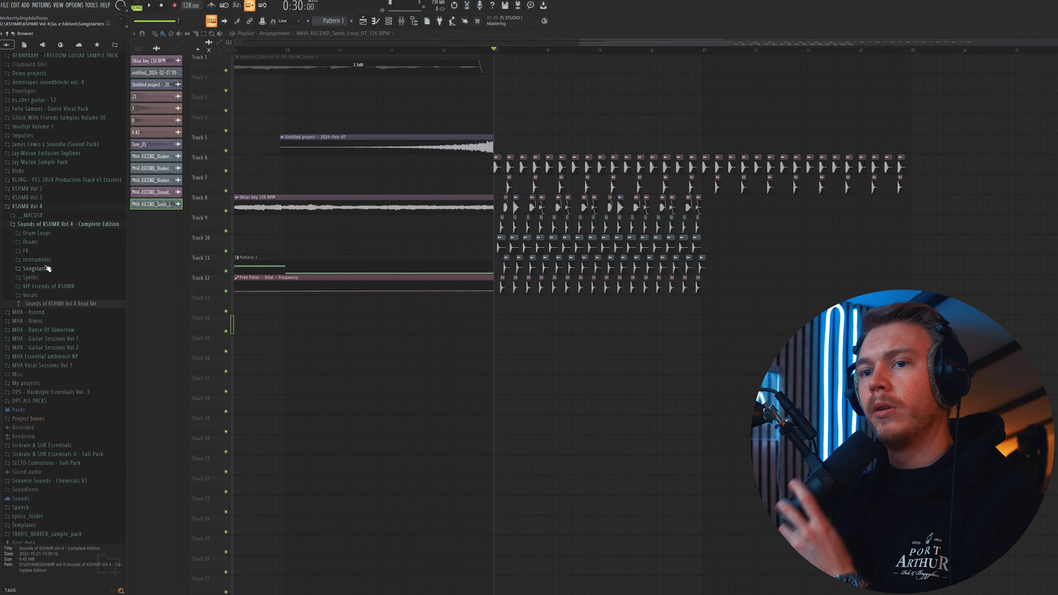
left_click(51, 236)
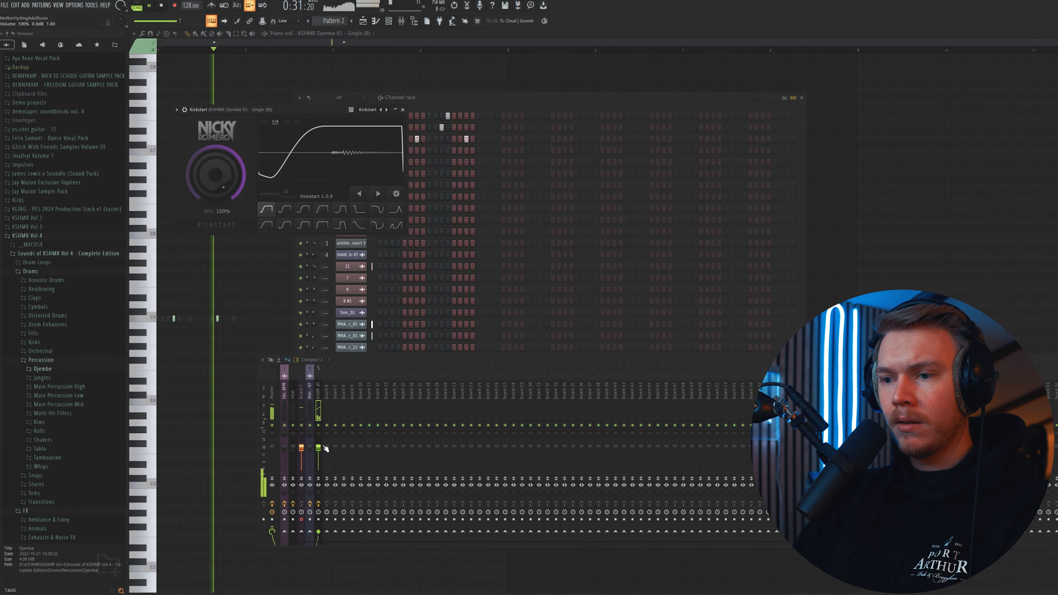
left_click(340, 36)
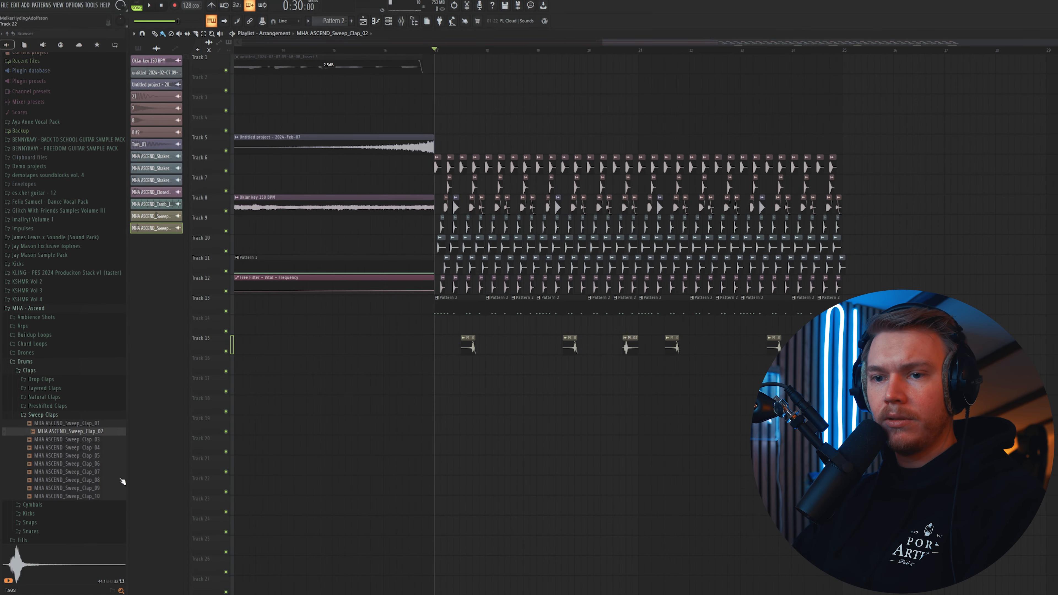
left_click(57, 415)
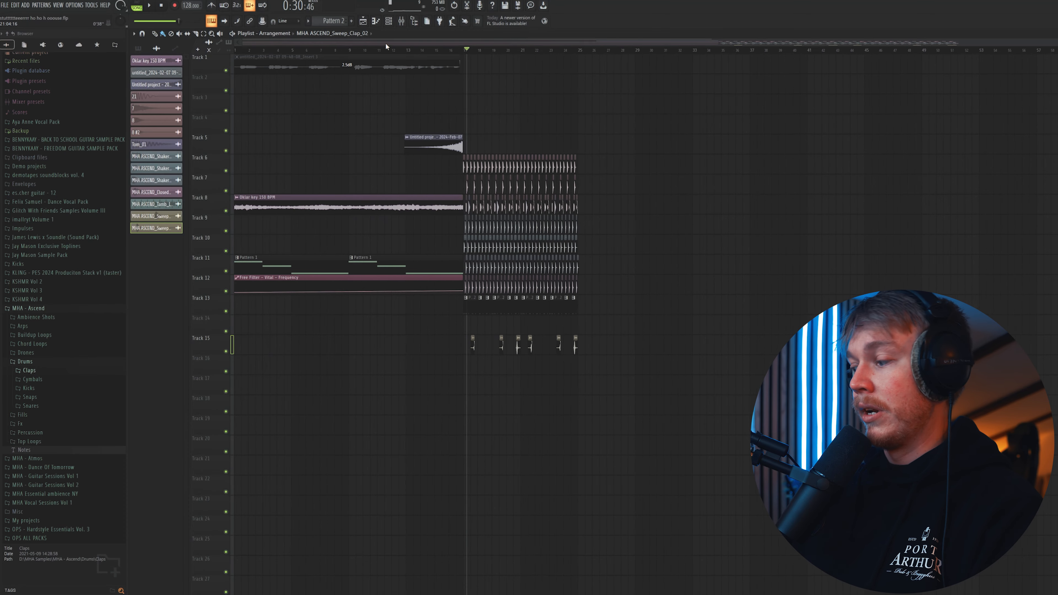
Step: Play back the arrangement from the start of the drums at bar 17
left_click(463, 48)
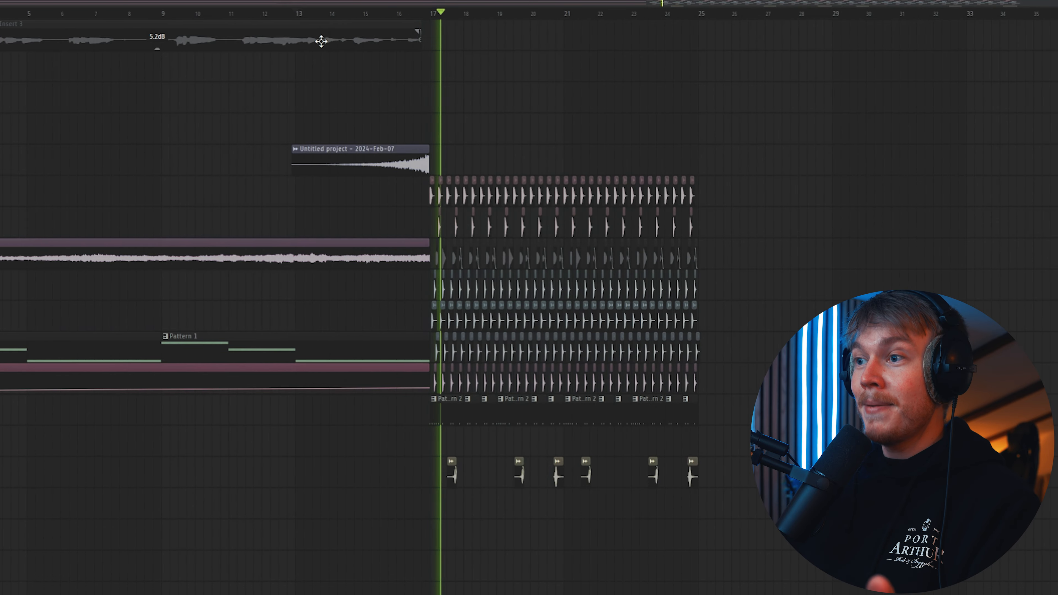
key("space")
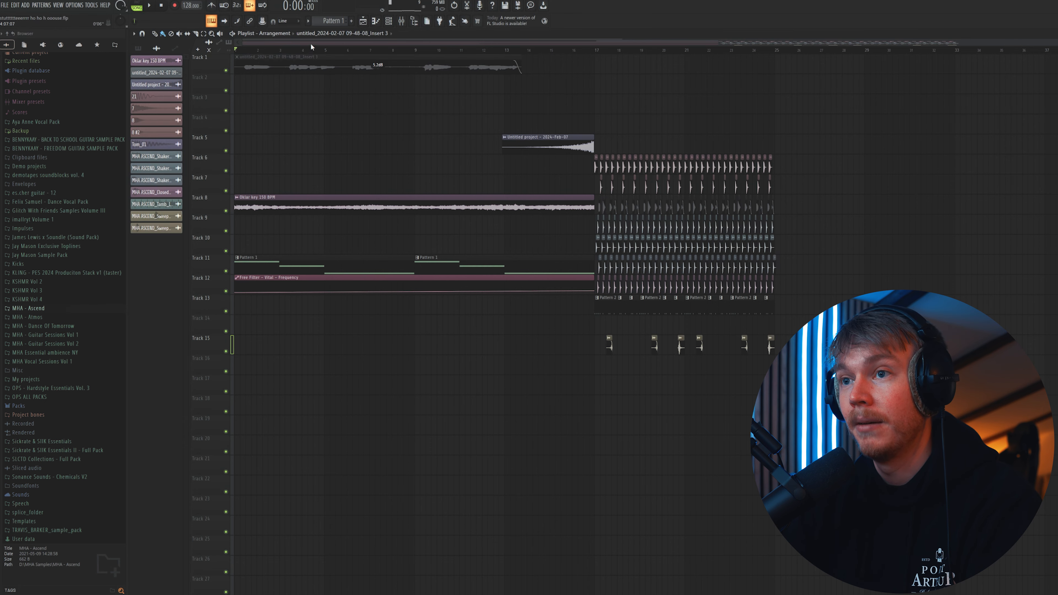
Step: Choose a destination folder for exporting the marked time range of the isolated vocal recording
scroll(311, 49, "up", 2)
scroll(235, 57, "up", 3)
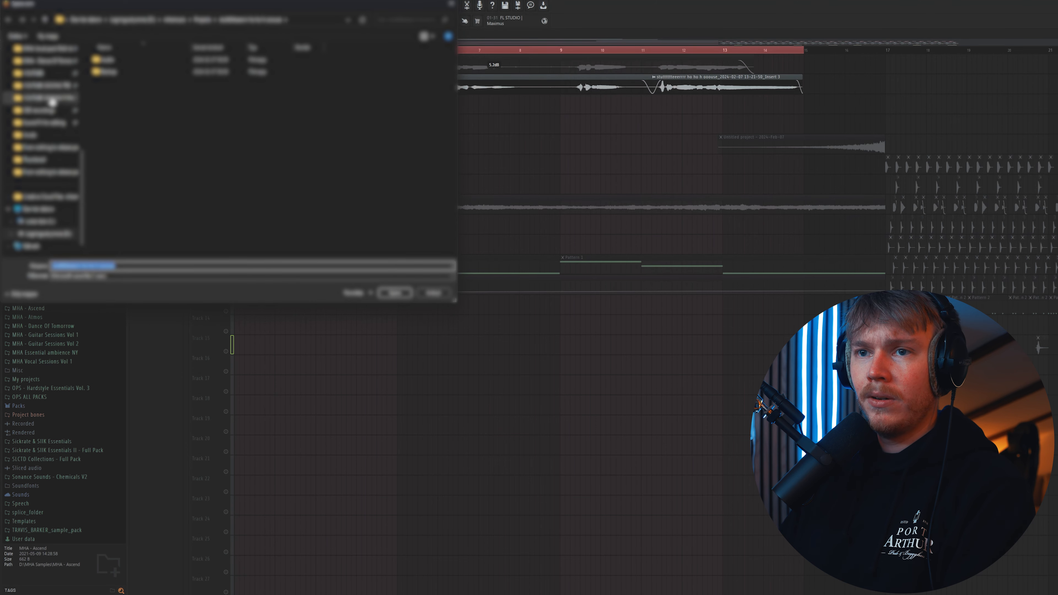
left_click(51, 100)
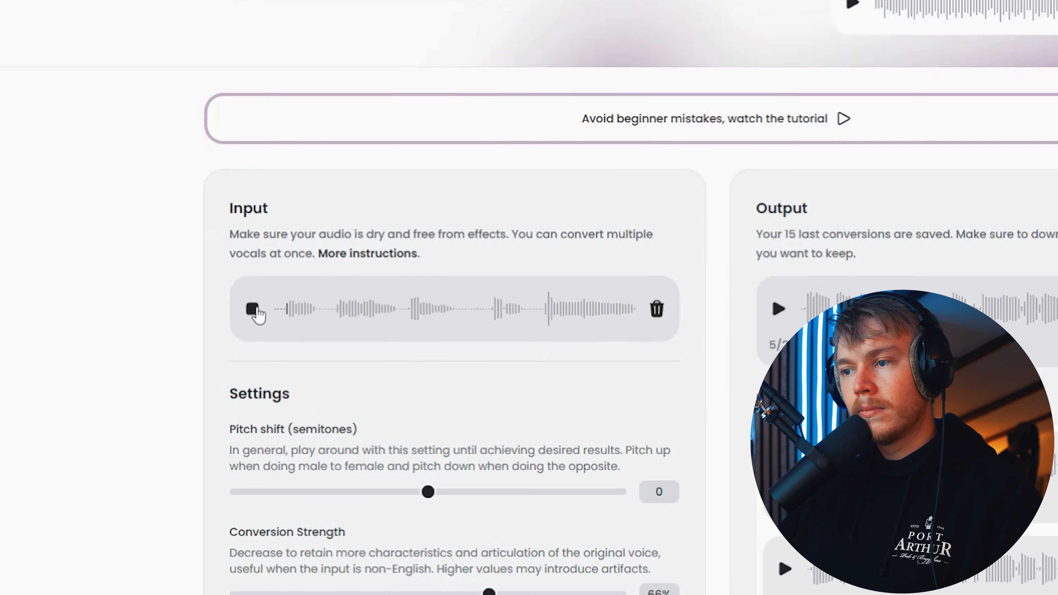
Step: In the voice conversion web app, preview the uploaded vocal and convert it with pitch shifts of 12 and 0 semitones
left_click(258, 309)
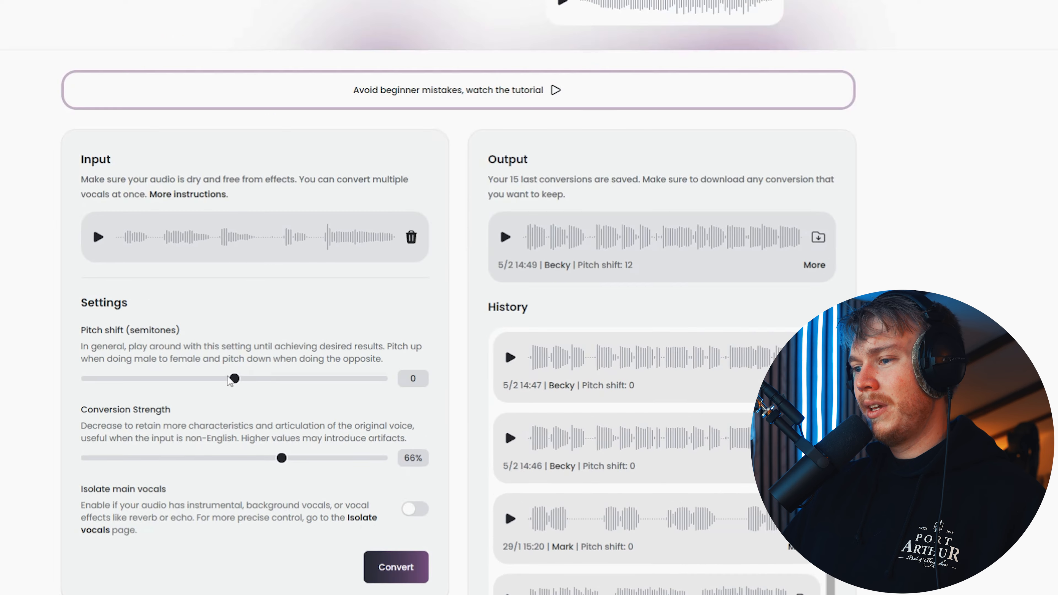
left_click_drag(270, 470, 295, 471)
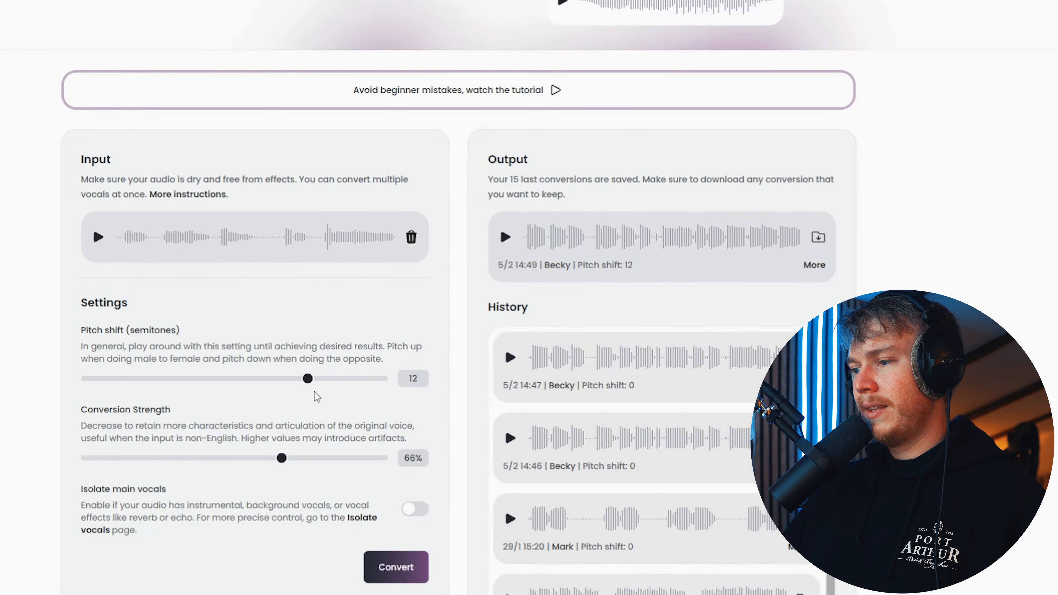
left_click(393, 578)
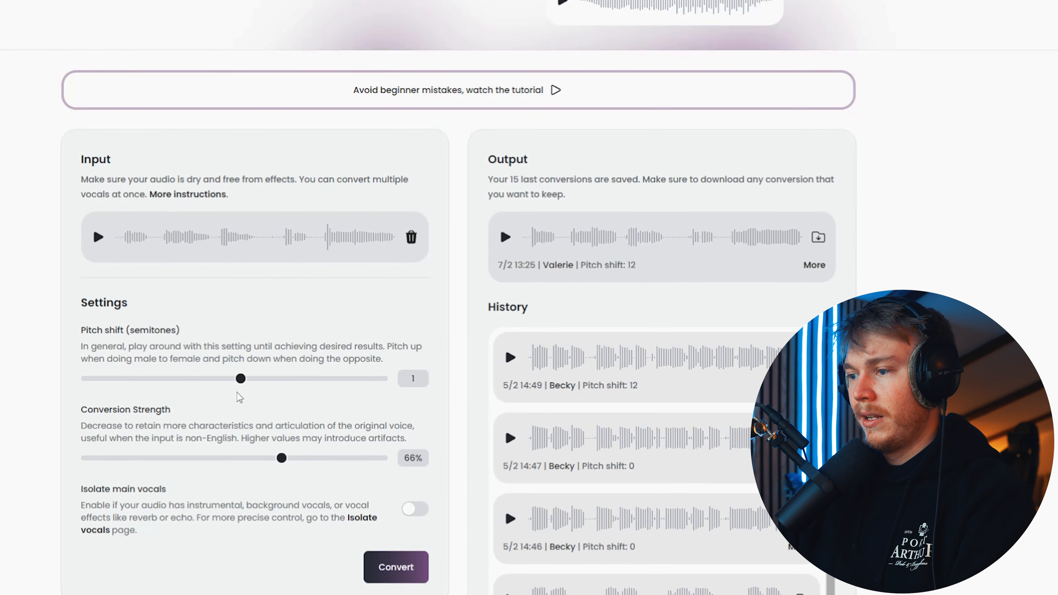
left_click(421, 570)
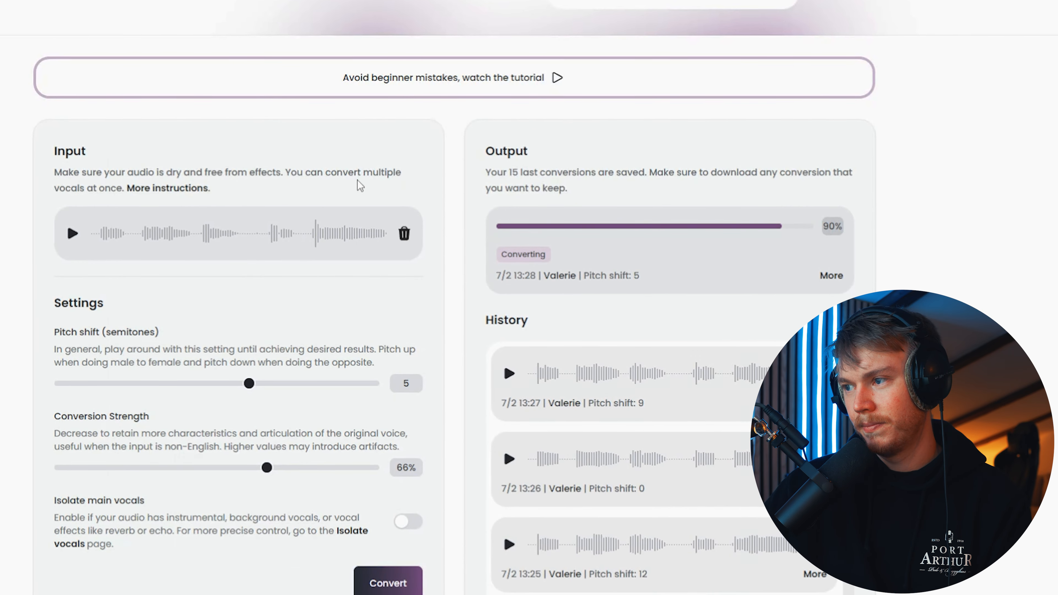
Step: Preview the converted vocal with the 5-semitone pitch shift in the conversion output
left_click(504, 234)
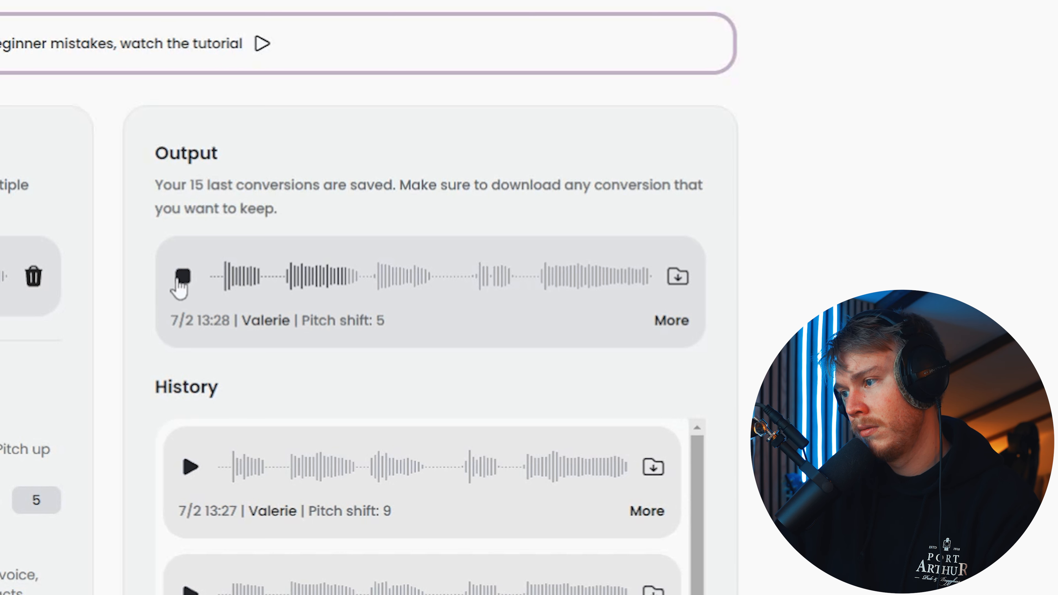
left_click(179, 280)
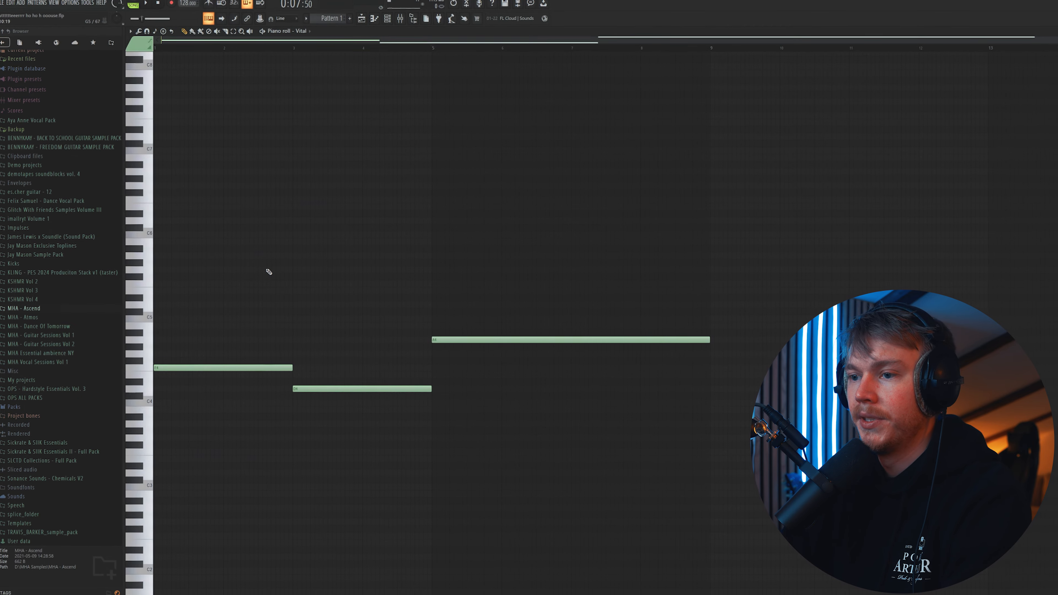
Step: In FL Studio's piano roll, transpose all three Vital bass notes of Pattern 1 upward together
scroll(267, 272, "down", 2)
key("shift+Down")
key("shift+Up")
key("shift+Up")
key("shift+Up")
key("shift+Up")
key("shift+Up")
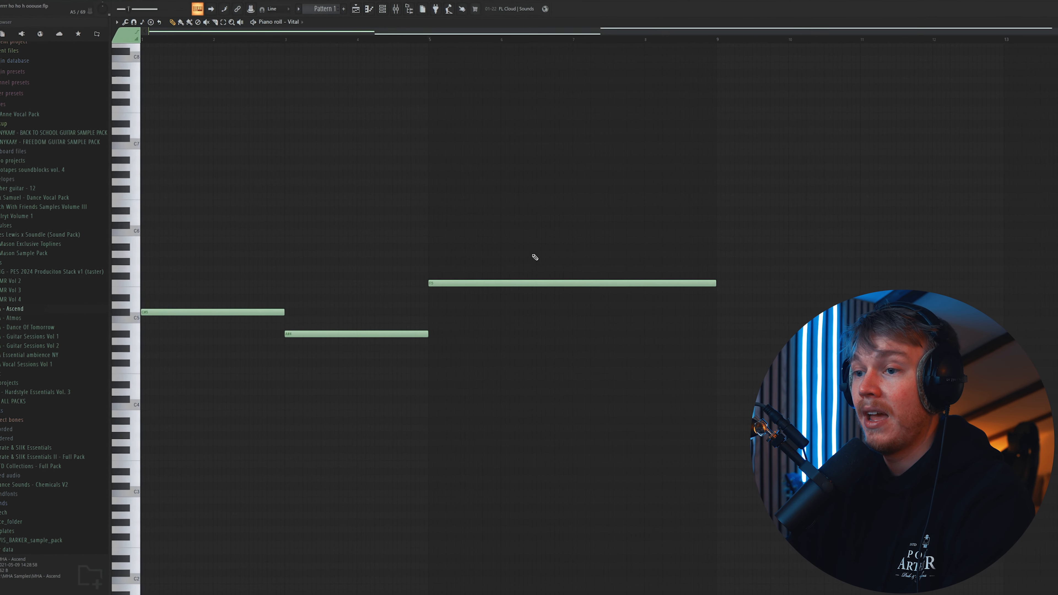
Step: Lower the first and last Vital bass notes by an octave and play back the pattern
left_click_drag(490, 252, 557, 305)
key("ctrl+Down")
left_click(558, 304, "ctrl")
key("space")
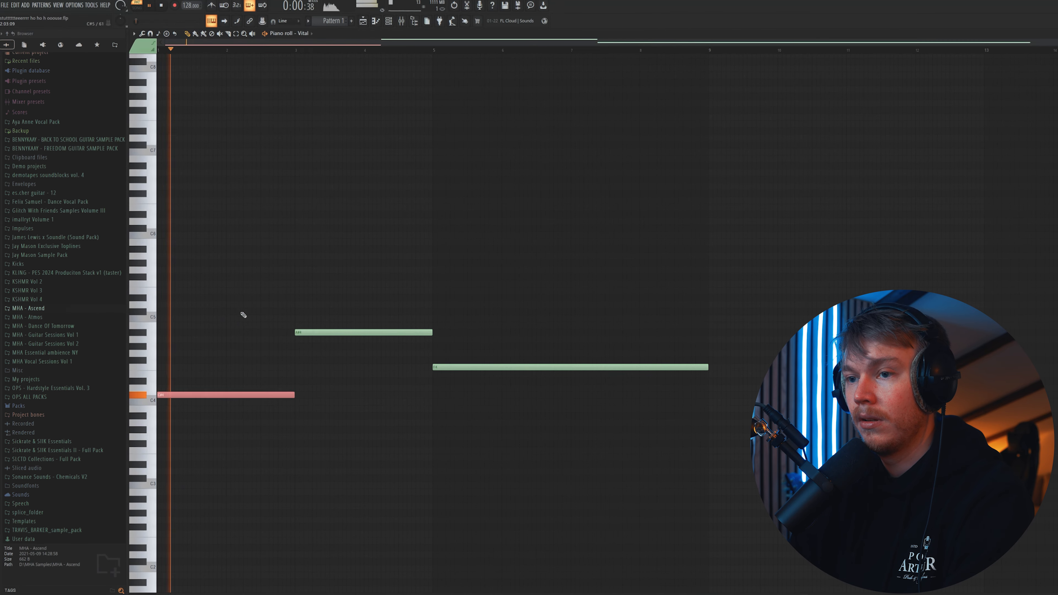
left_click(241, 314, "ctrl")
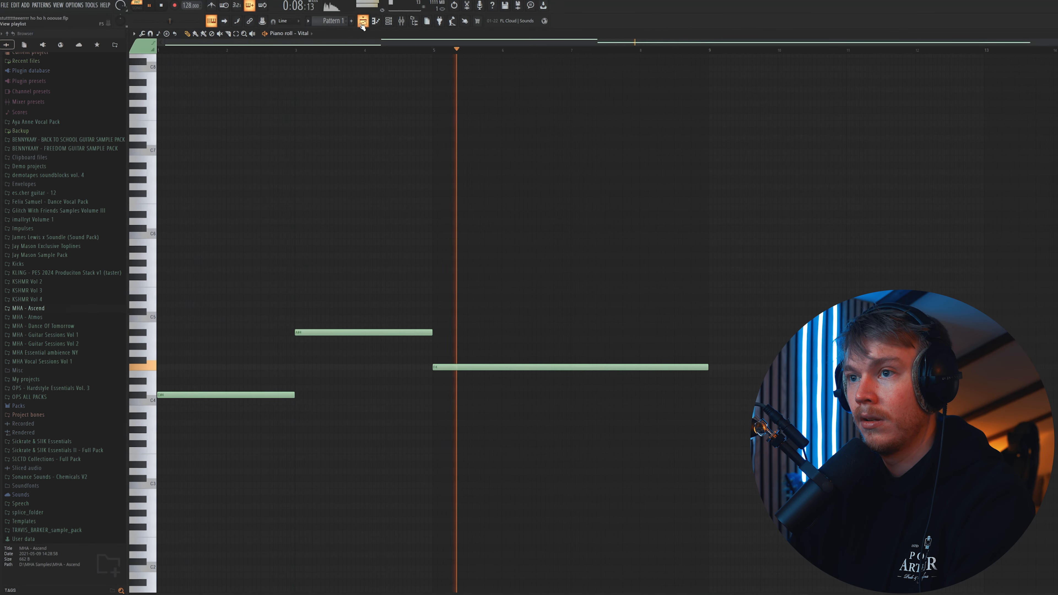
Step: Mute the original vocal recordings on tracks 1 and 2 and route the "vocal idea 1 +5" clip to a free mixer track
left_click(362, 24)
right_click(309, 87, "alt")
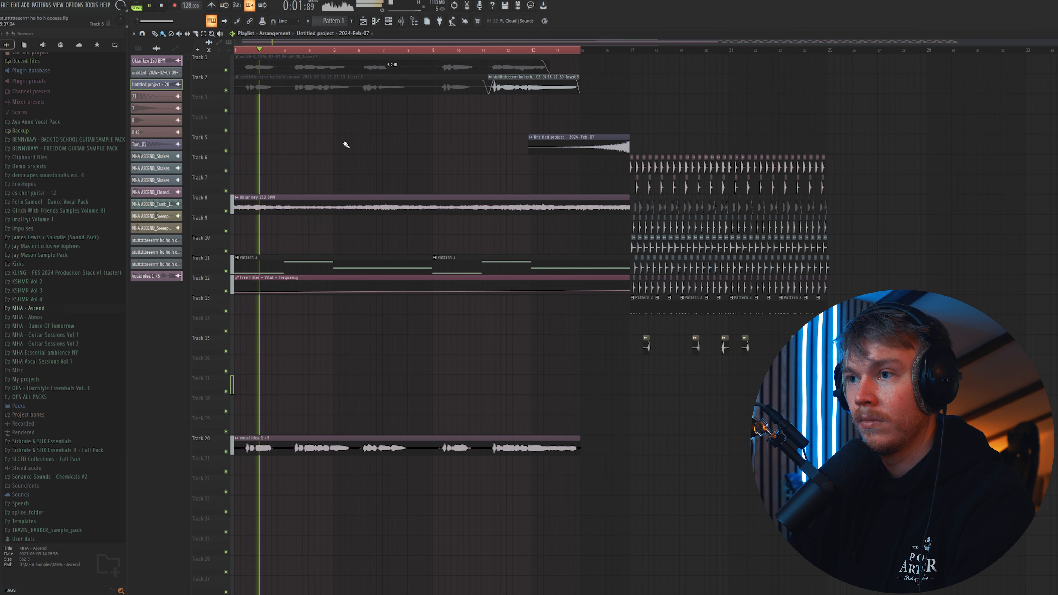
double_click(417, 441)
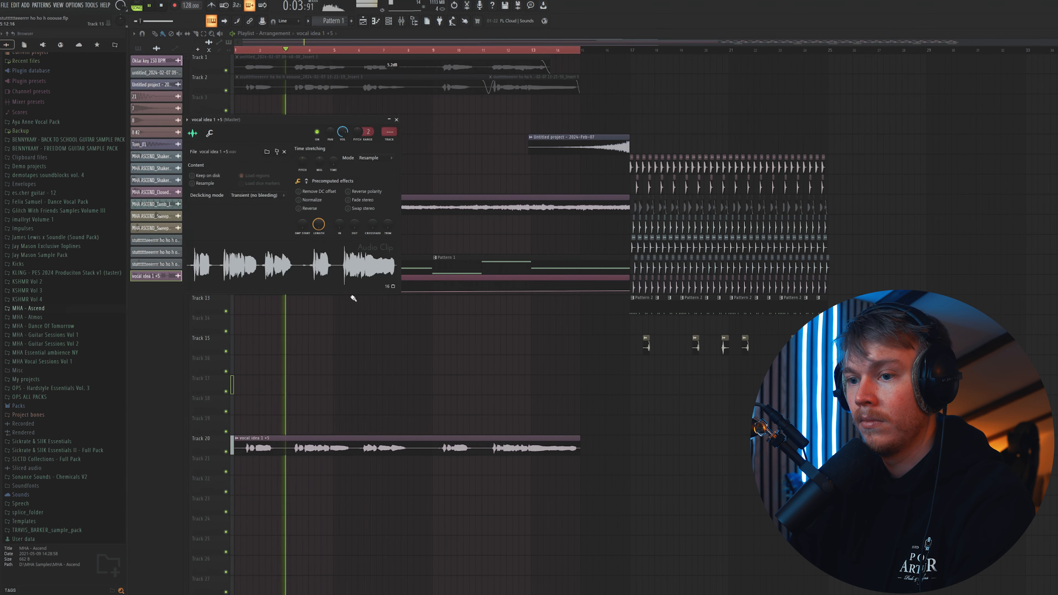
left_click(402, 22)
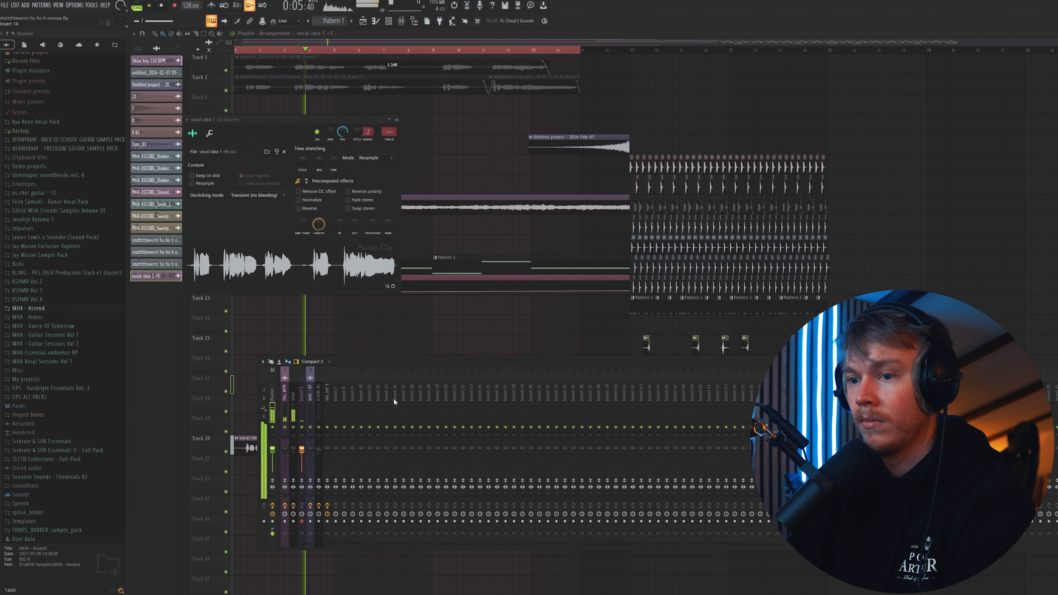
right_click(336, 408)
left_click(429, 452)
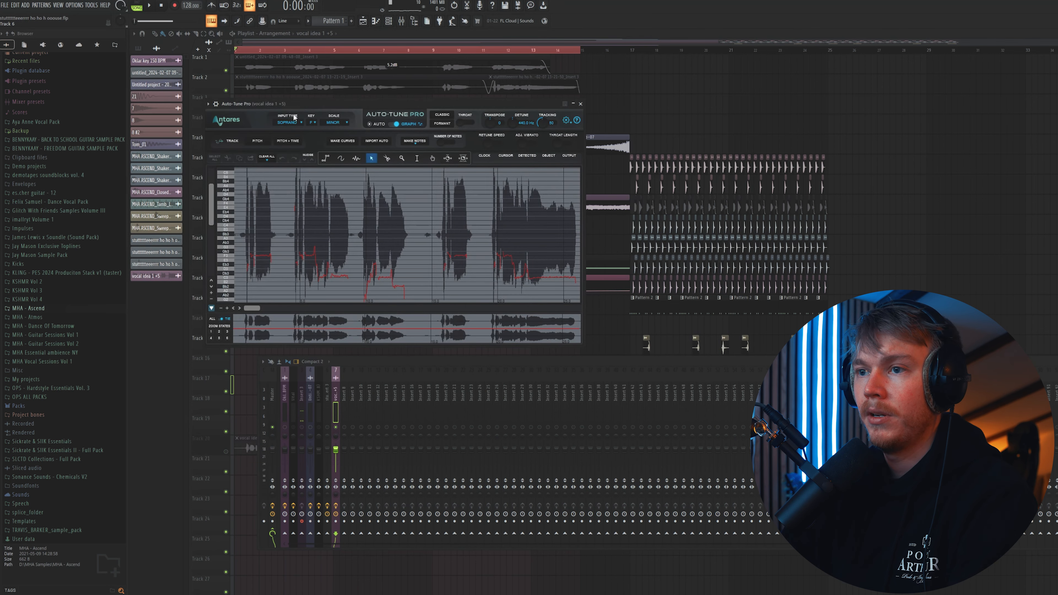
Step: Examine the vocal's pitch curve up close in the Auto-Tune Pro graph with playback
left_click(253, 308)
left_click(253, 308)
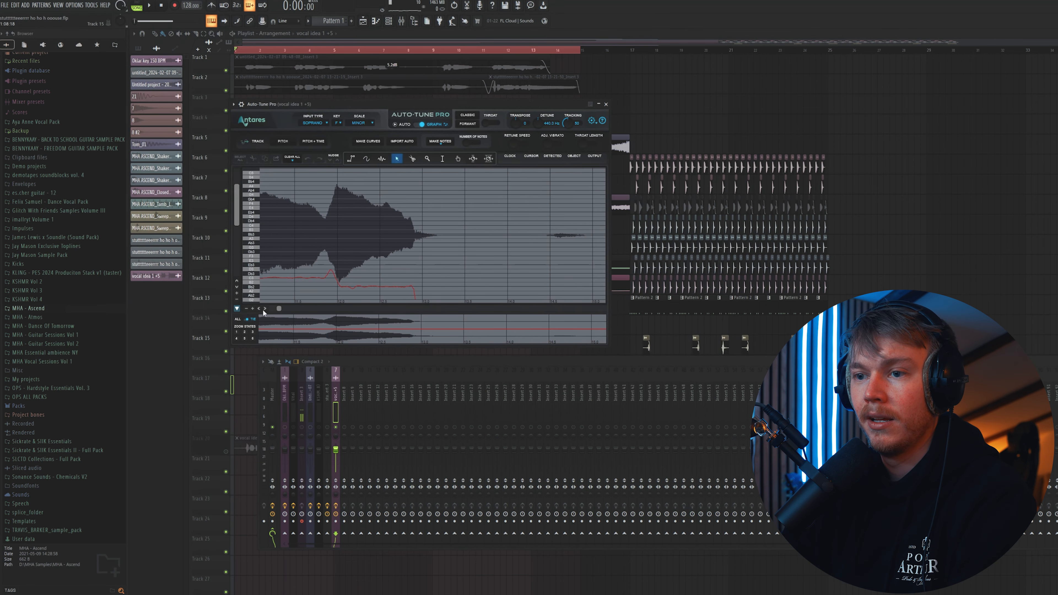
key("space")
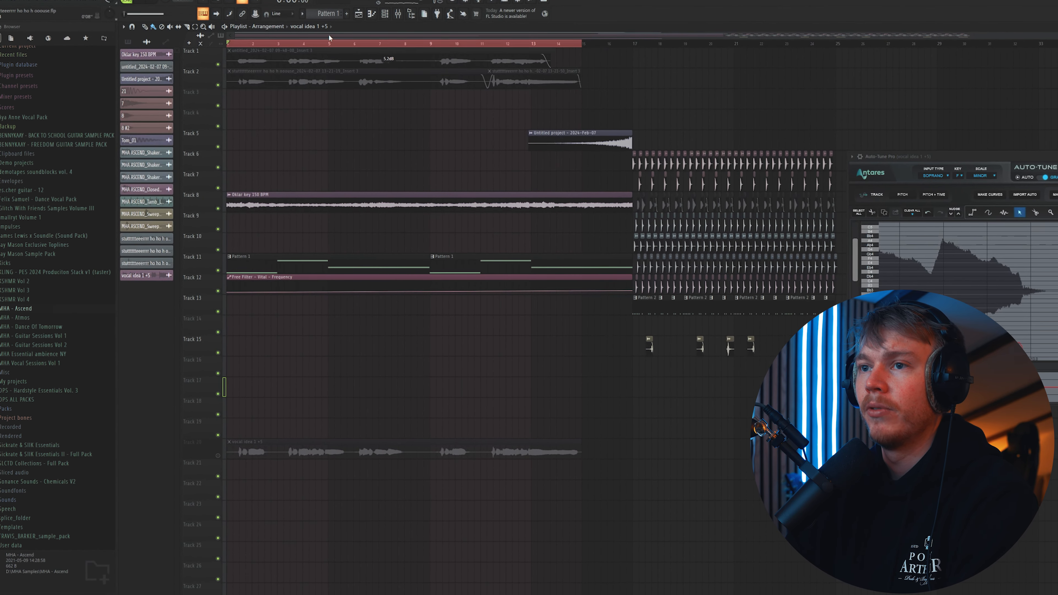
left_click_drag(899, 159, 887, 147)
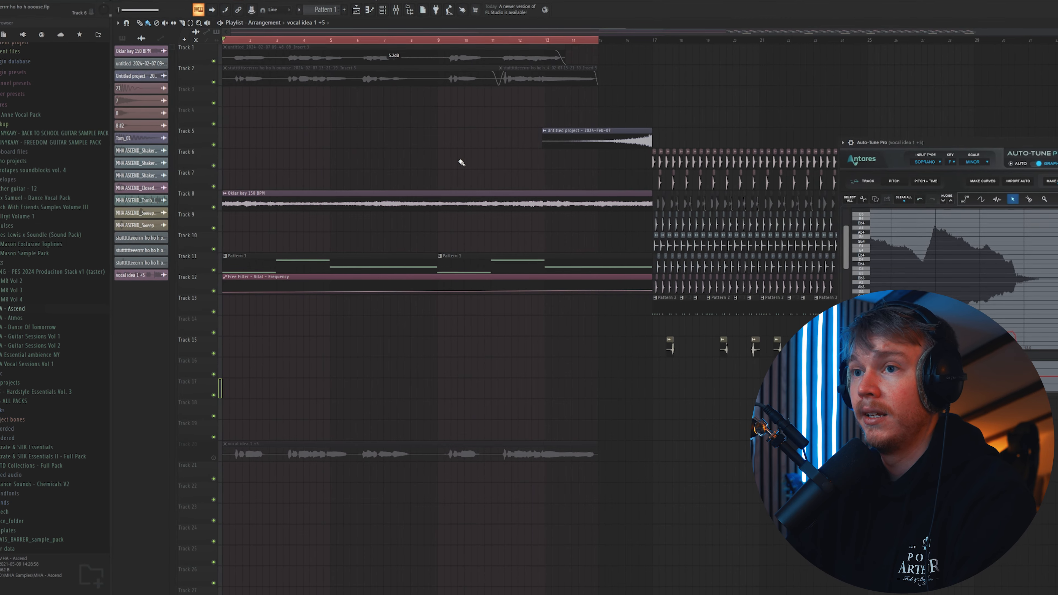
Step: Load saved vocal chain presets, including Vocal Chain Reverb, onto the mixer tracks used for processing the new vocal
left_click(395, 9)
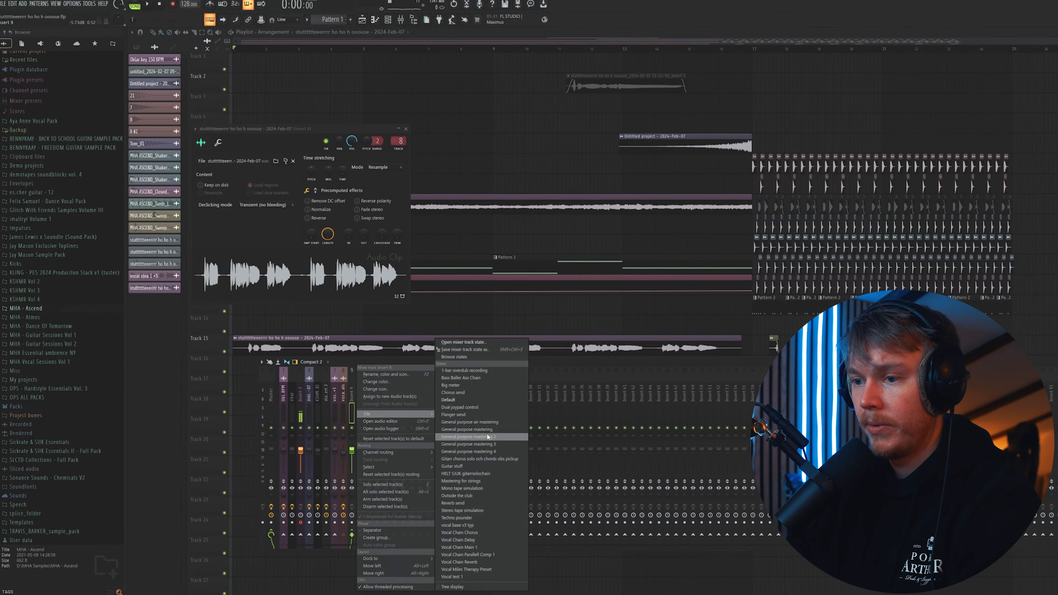
left_click(474, 394)
right_click(353, 425)
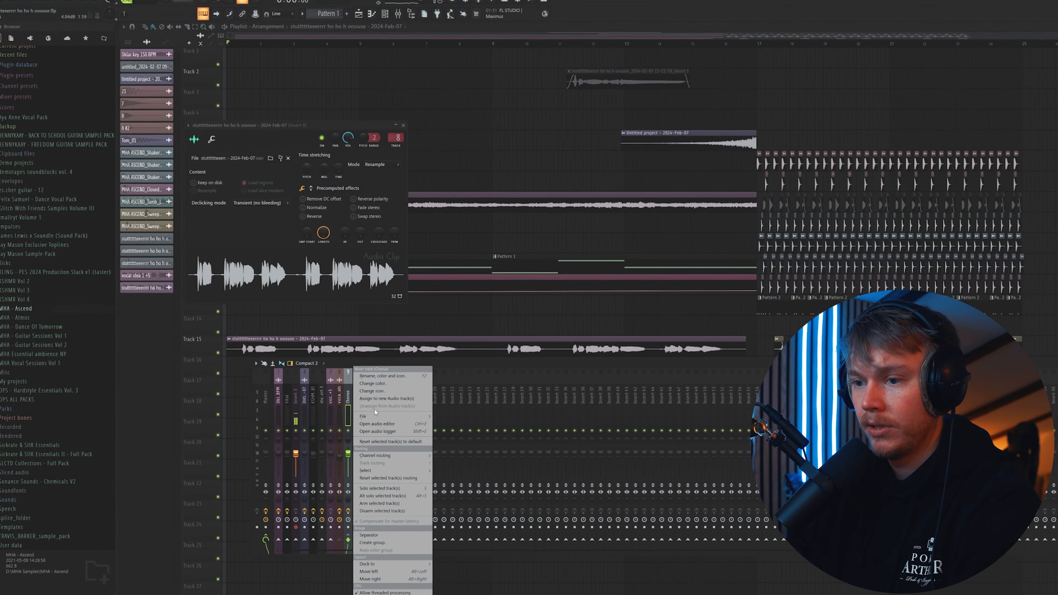
mouse_move(364, 415)
left_click(475, 544)
right_click(354, 419)
left_click(492, 577)
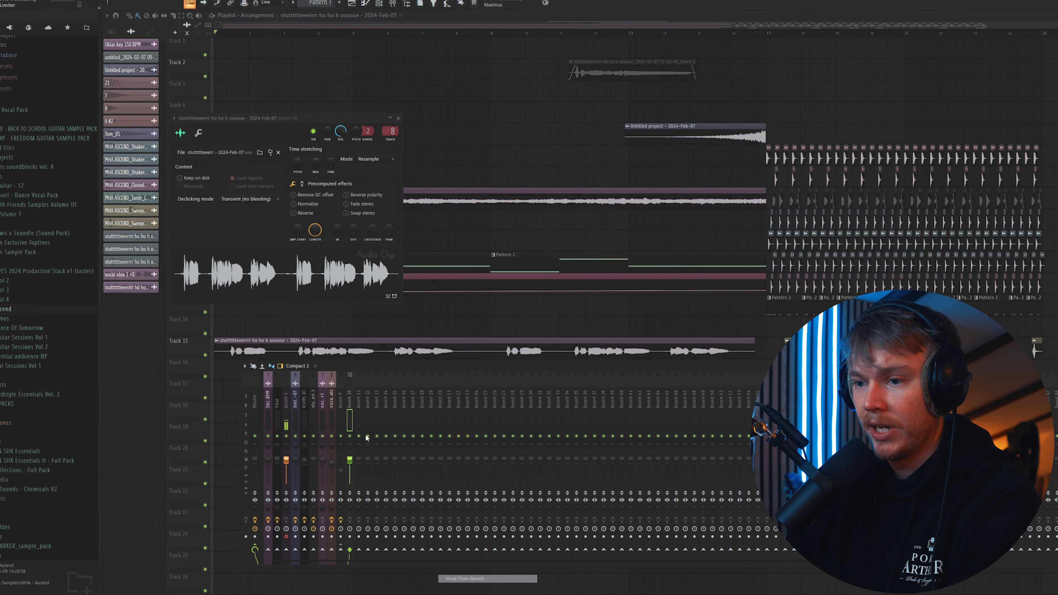
right_click(361, 418)
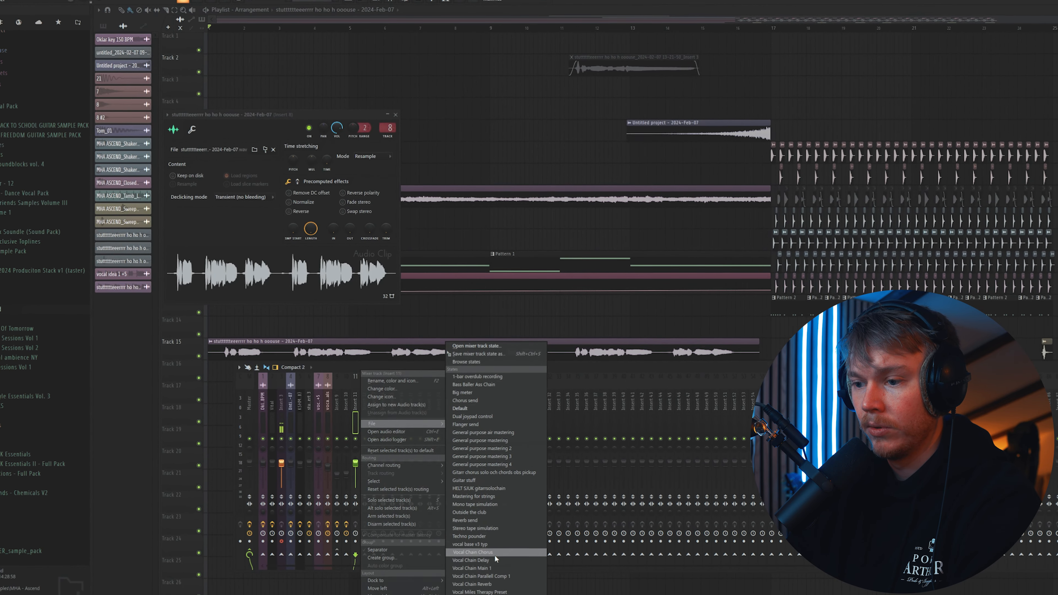
left_click(496, 558)
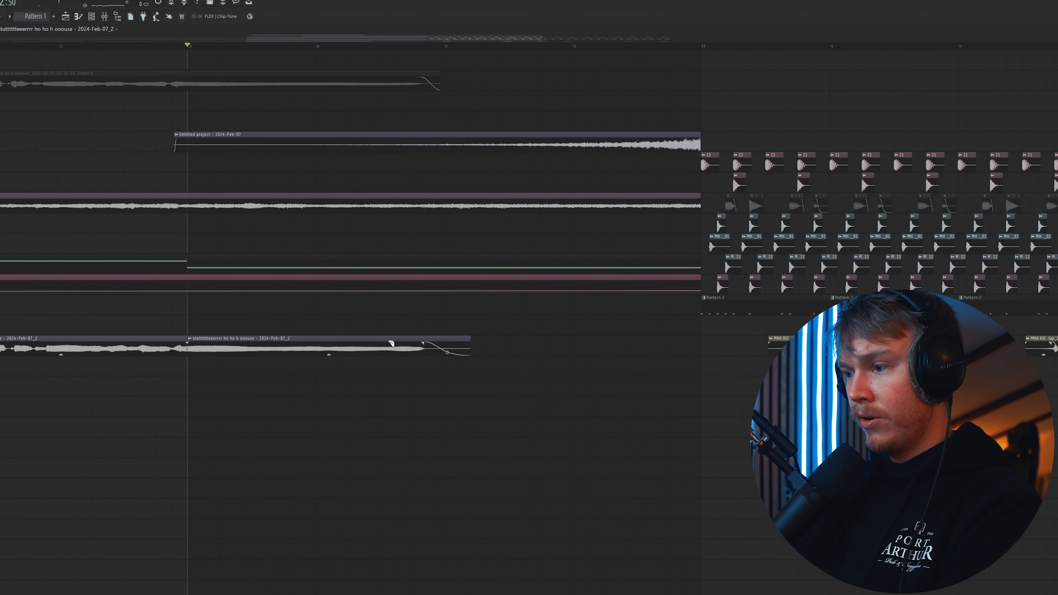
Step: Slice off and delete the faded end of the held vocal note, then extend it to the drums with overlapping crossfaded copies
left_click(380, 361)
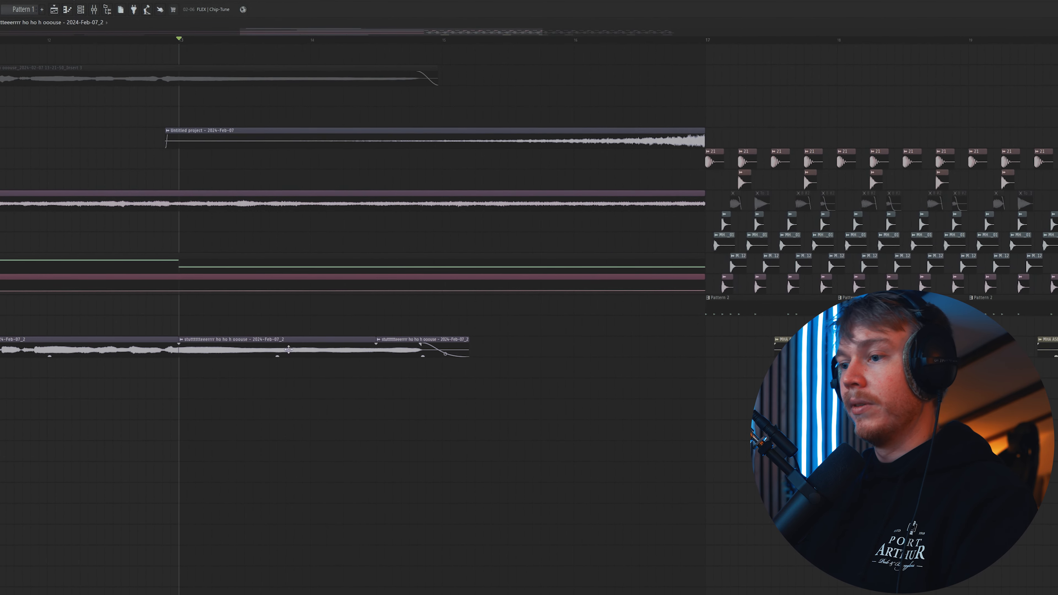
right_click(431, 349)
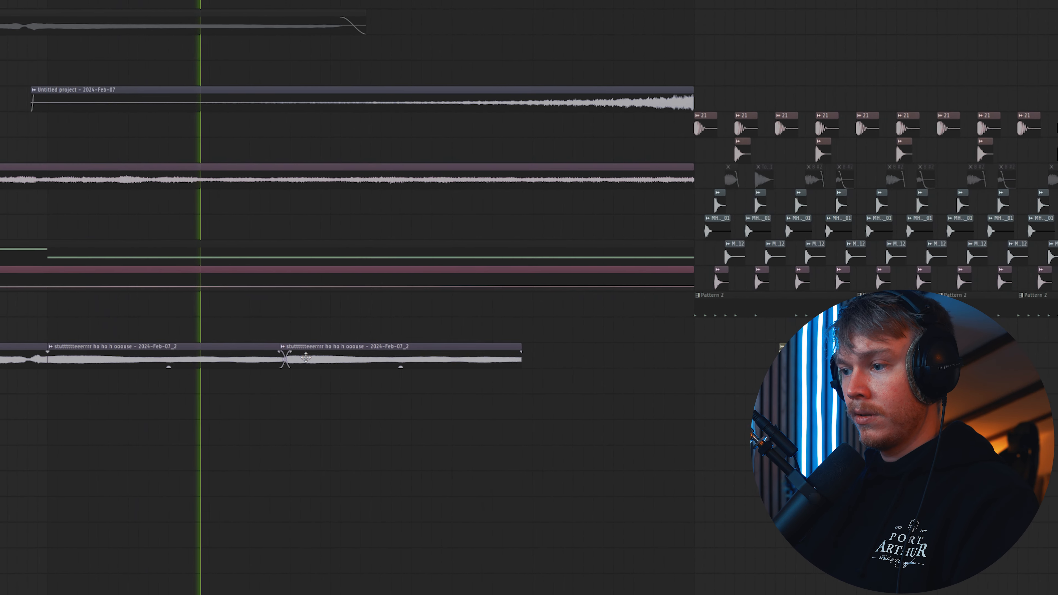
left_click_drag(302, 356, 283, 357)
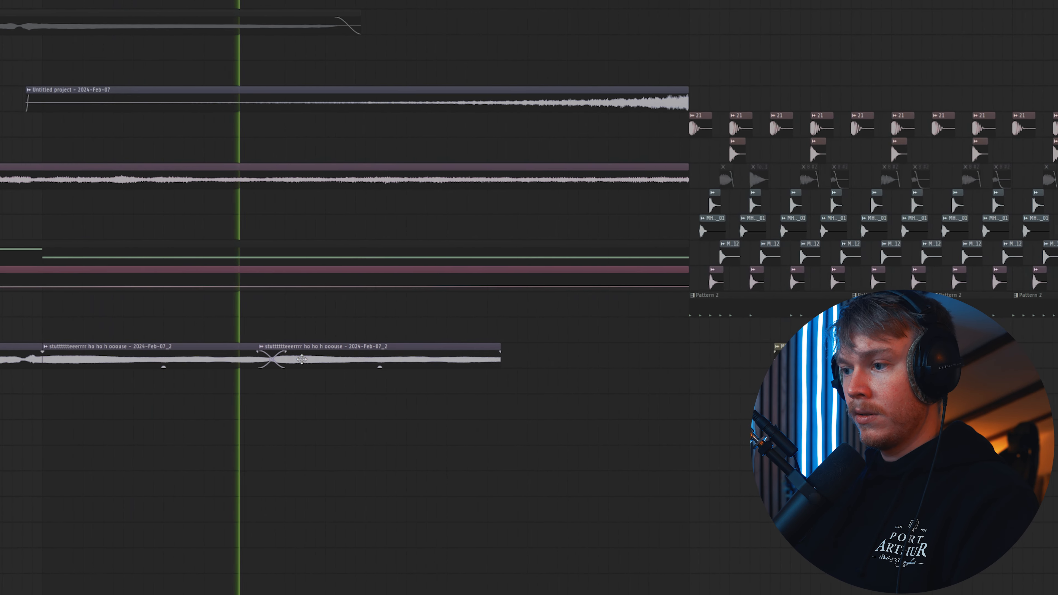
left_click(502, 359)
left_click_drag(552, 357, 520, 357)
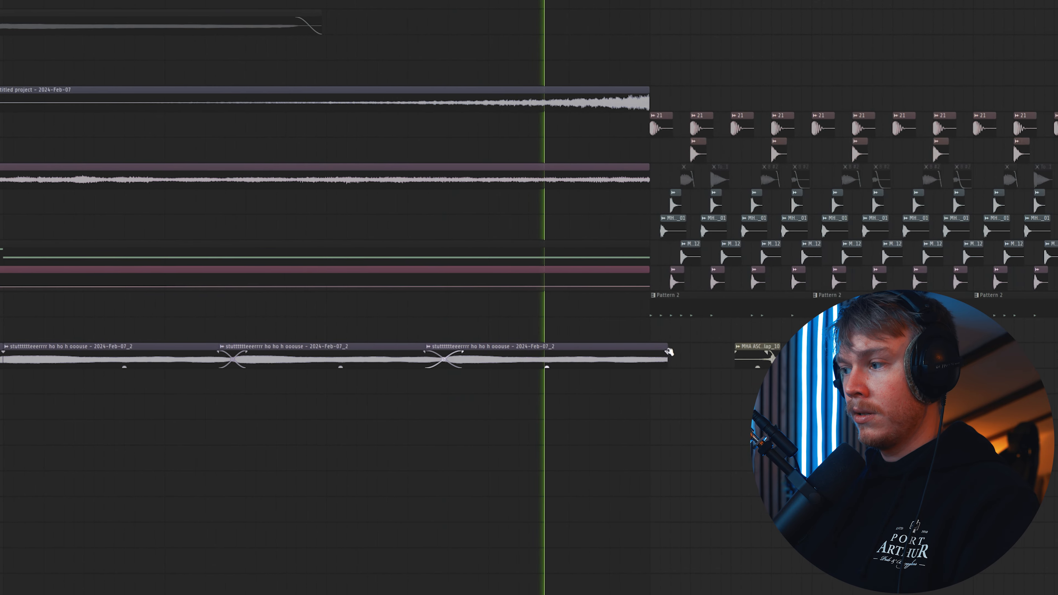
key("space")
scroll(62, 357, "down", 3)
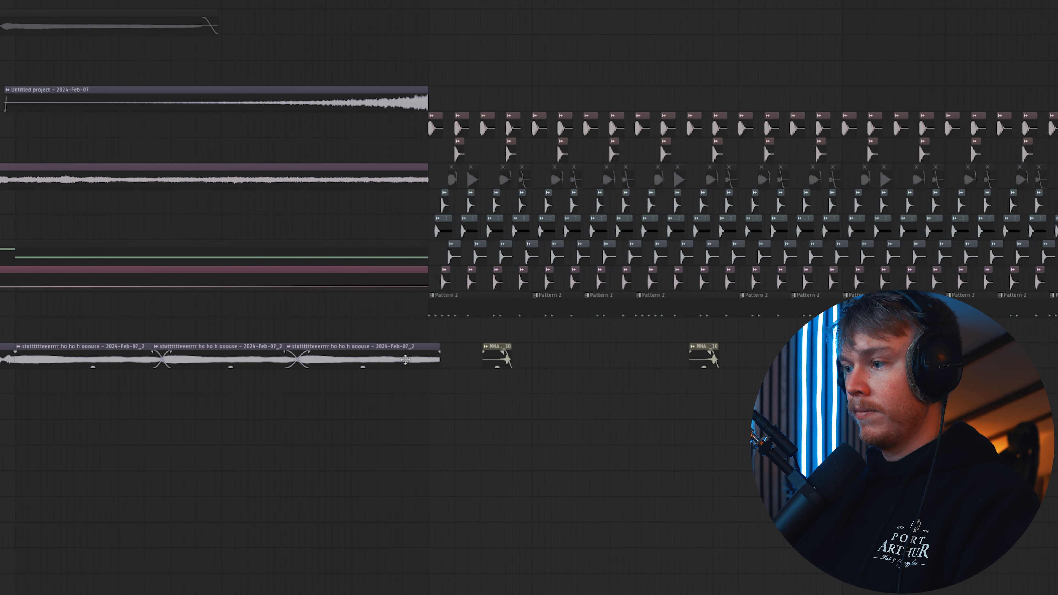
left_click_drag(433, 350, 421, 348)
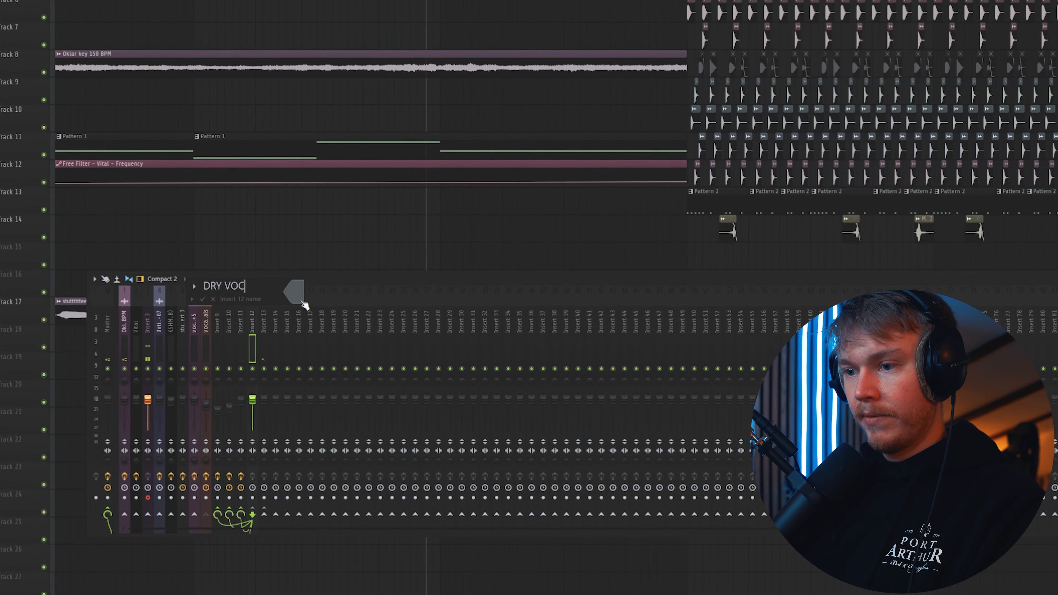
Step: Name mixer track 12 DRY VOCAL and mixer track 13 WET VOCAL
type("AL")
key("Return")
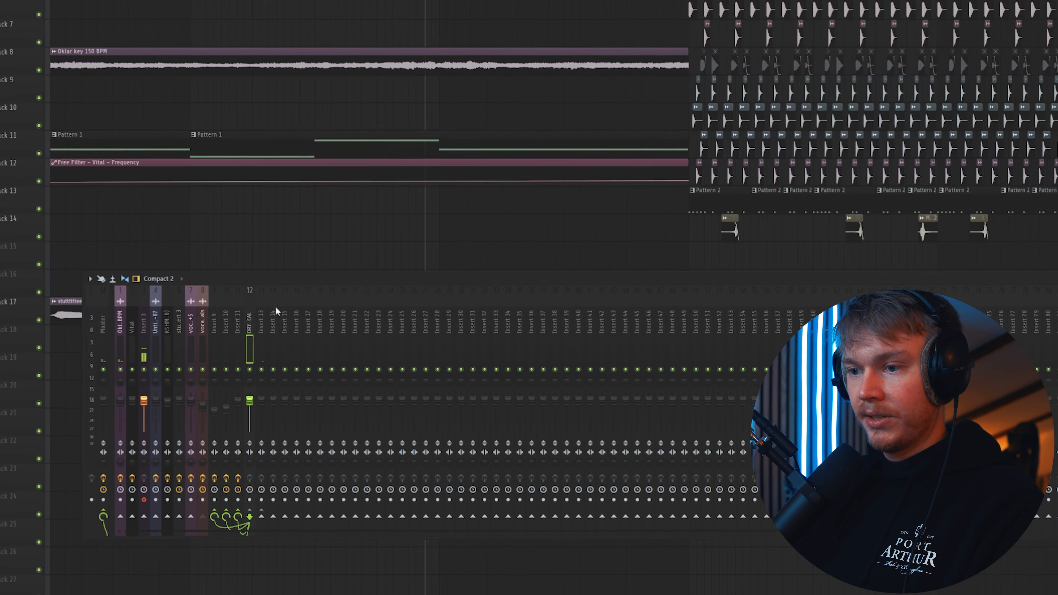
left_click(388, 406)
right_click(261, 339)
left_click(288, 305)
type("WET")
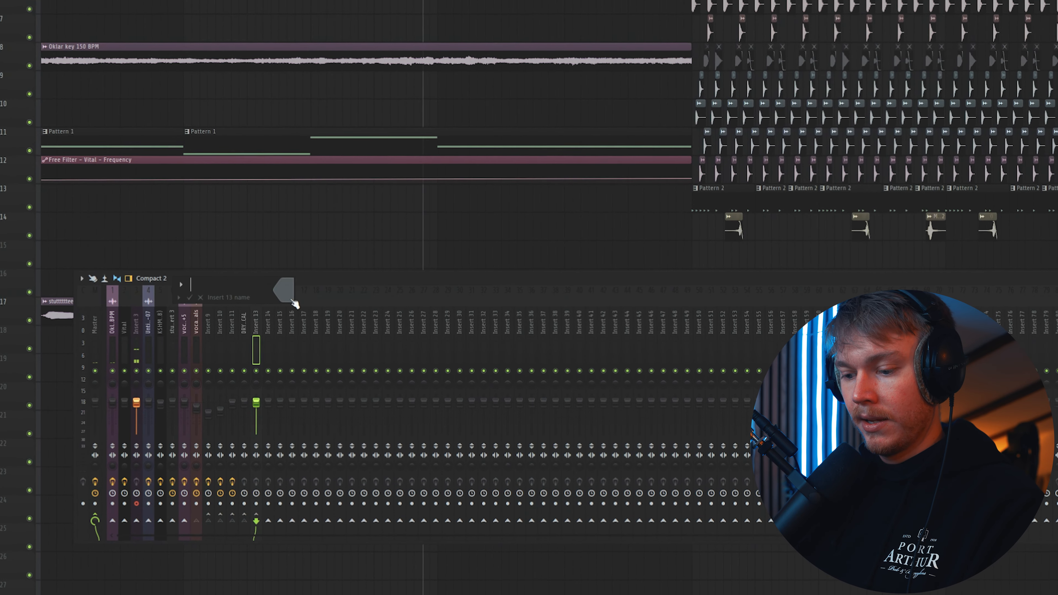
type(" VOCAL")
key("Return")
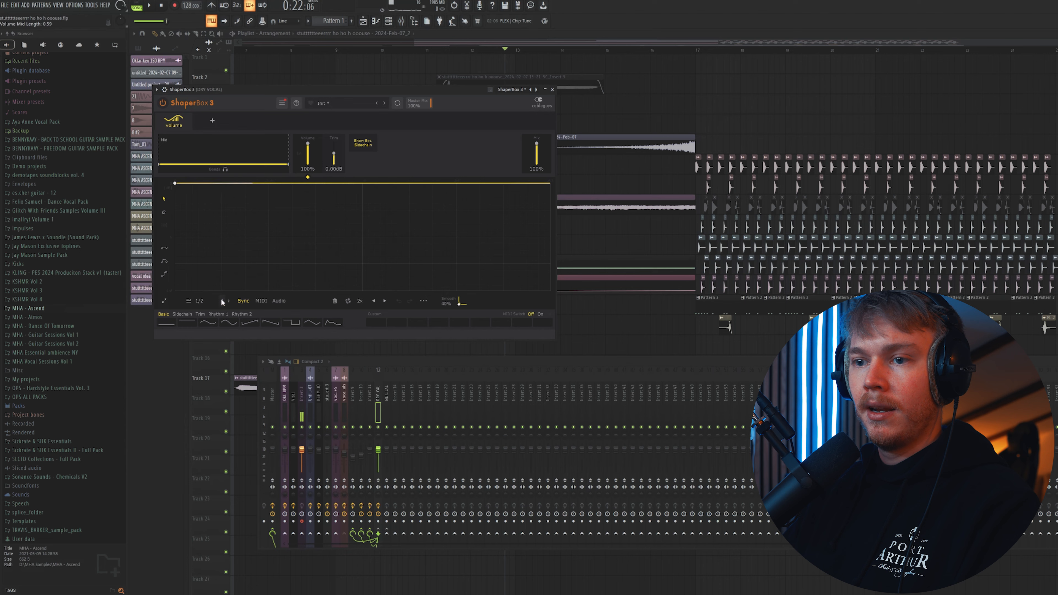
Step: Give ShaperBox 3's volume LFO on DRY VOCAL the descending ramp shape and set its smoothing to 59%
left_click(262, 326)
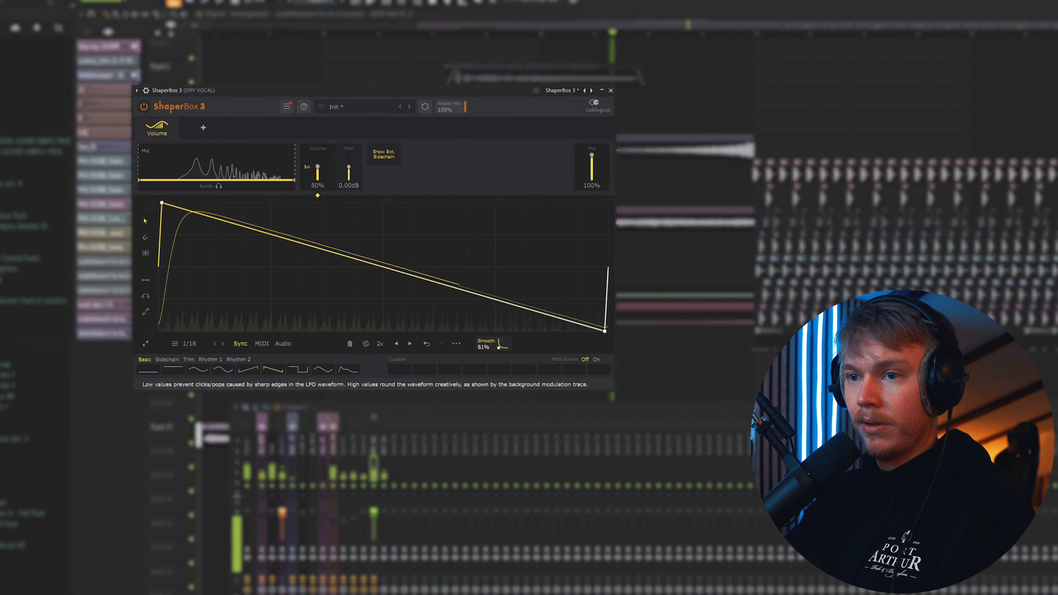
left_click_drag(484, 345, 485, 357)
key("space")
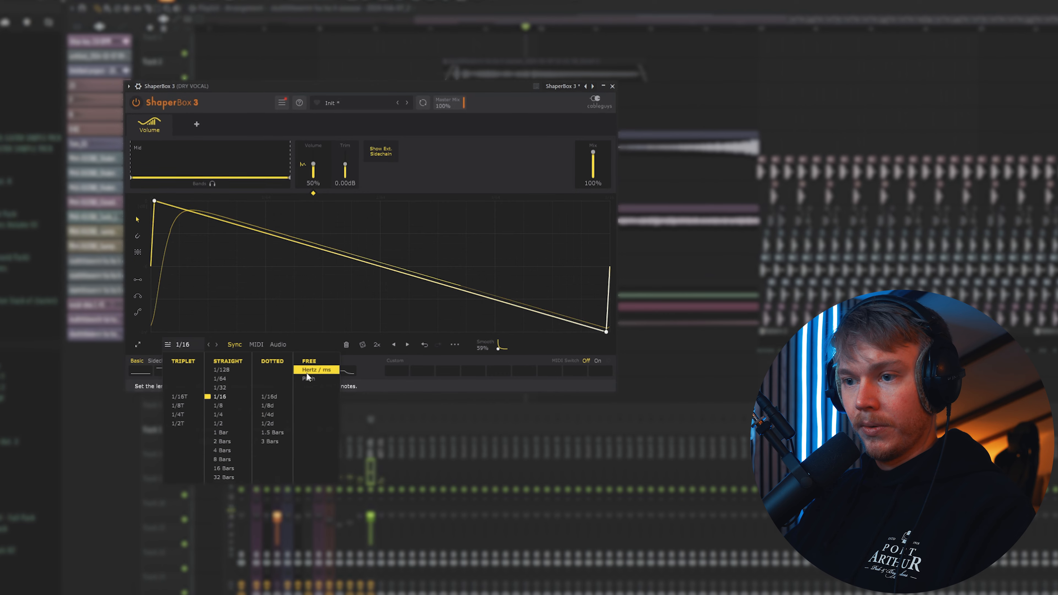
Step: Switch the volume LFO's rate to free Hertz timing and set its speed to 0.425 Hz
left_click(313, 372)
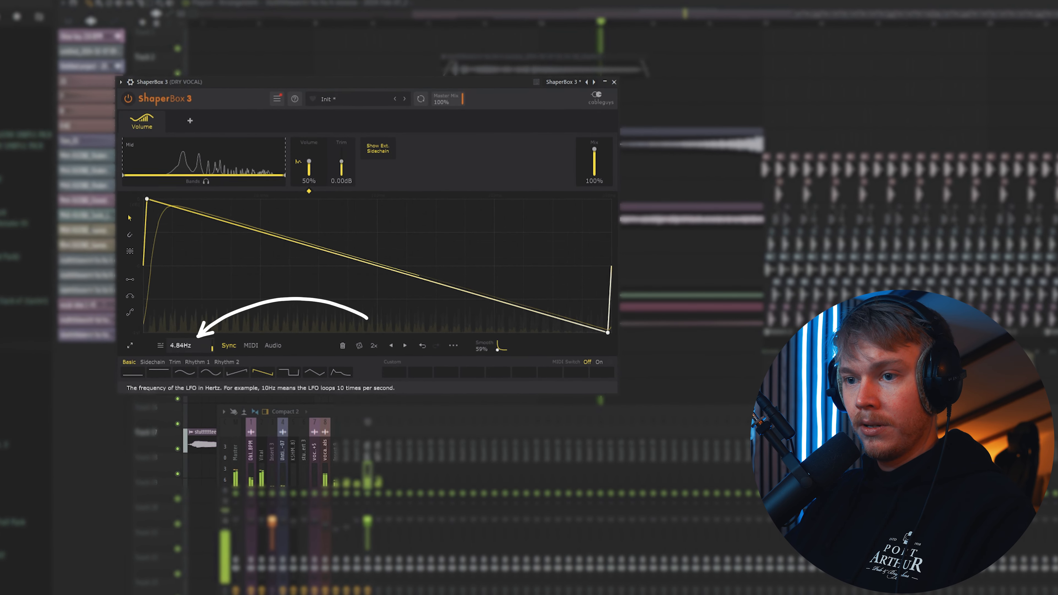
mouse_move(179, 346)
left_mouse_down()
mouse_move(180, 366)
mouse_move(180, 323)
mouse_move(180, 338)
left_mouse_up()
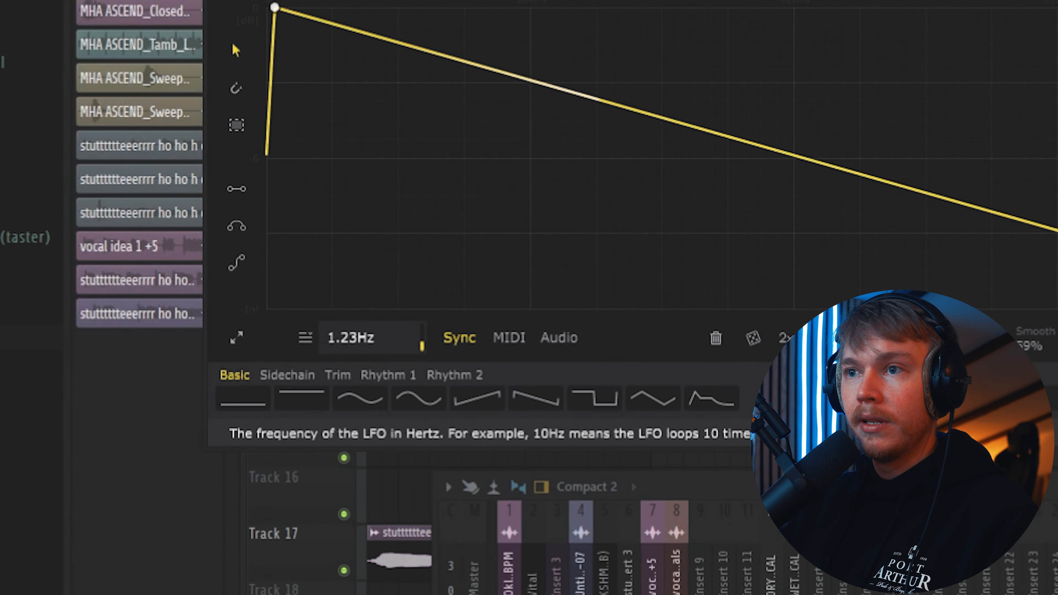
left_click_drag(366, 338, 366, 350)
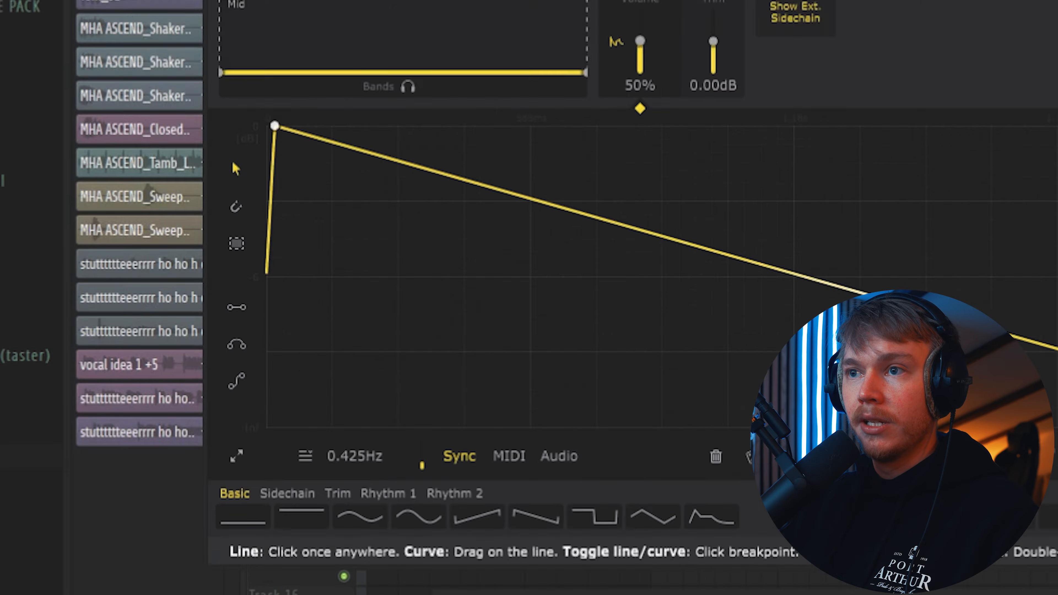
Step: Create an automation clip for the ShaperBox volume LFO speed and place it on track 19 beneath the held vocal note
left_click(445, 250)
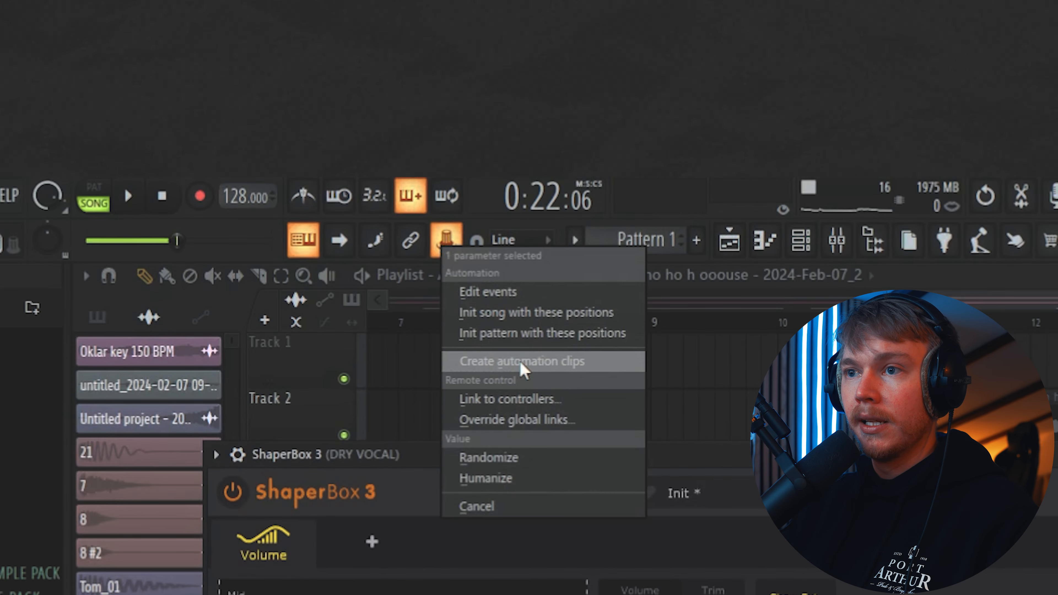
left_click(521, 369)
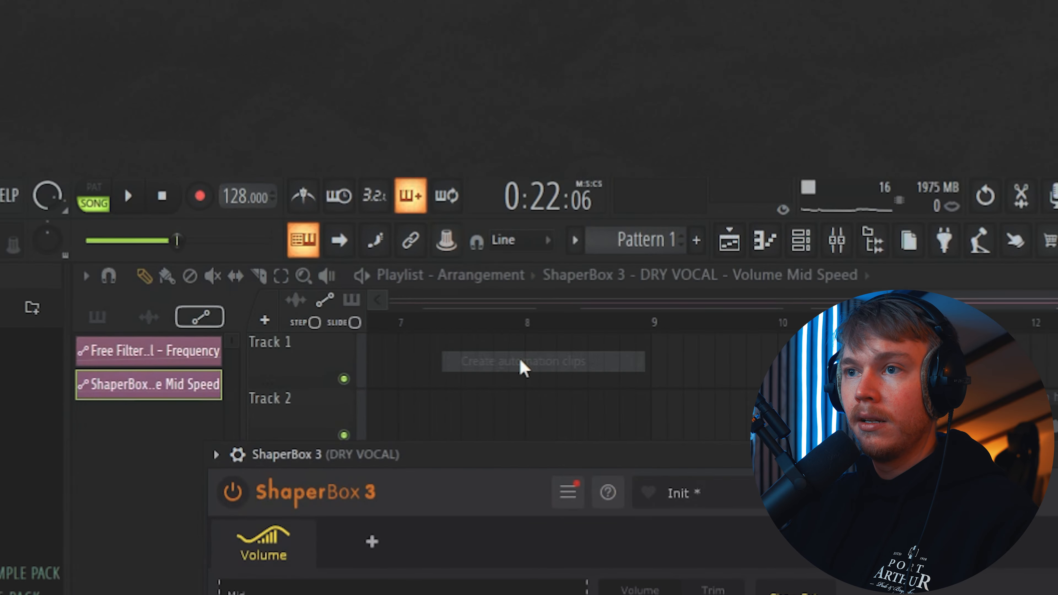
mouse_move(566, 60)
left_mouse_down()
mouse_move(550, 325)
mouse_move(585, 389)
mouse_move(568, 425)
left_mouse_up()
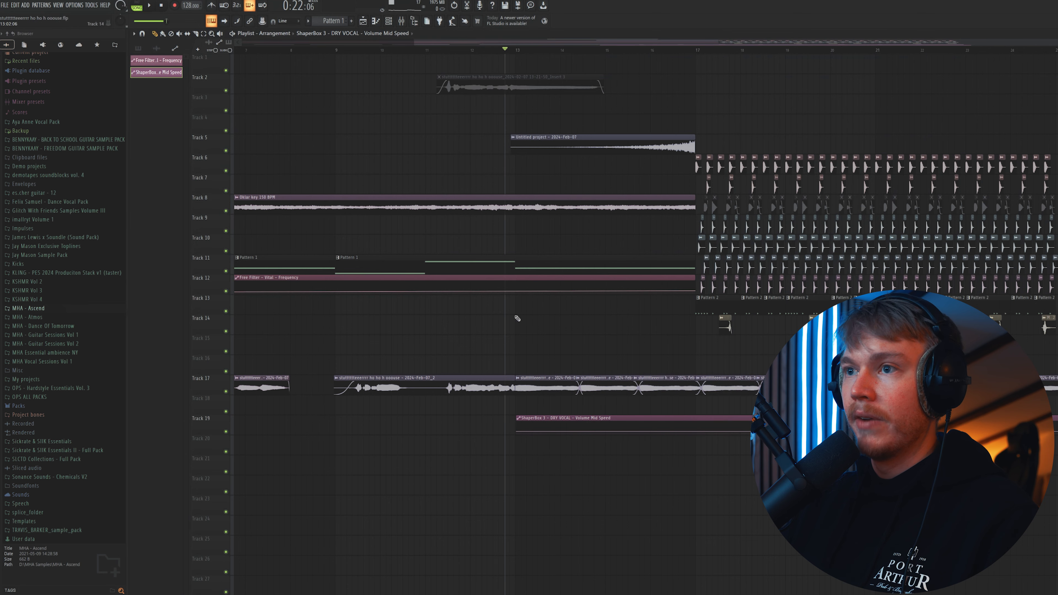
scroll(514, 403, "up", 6)
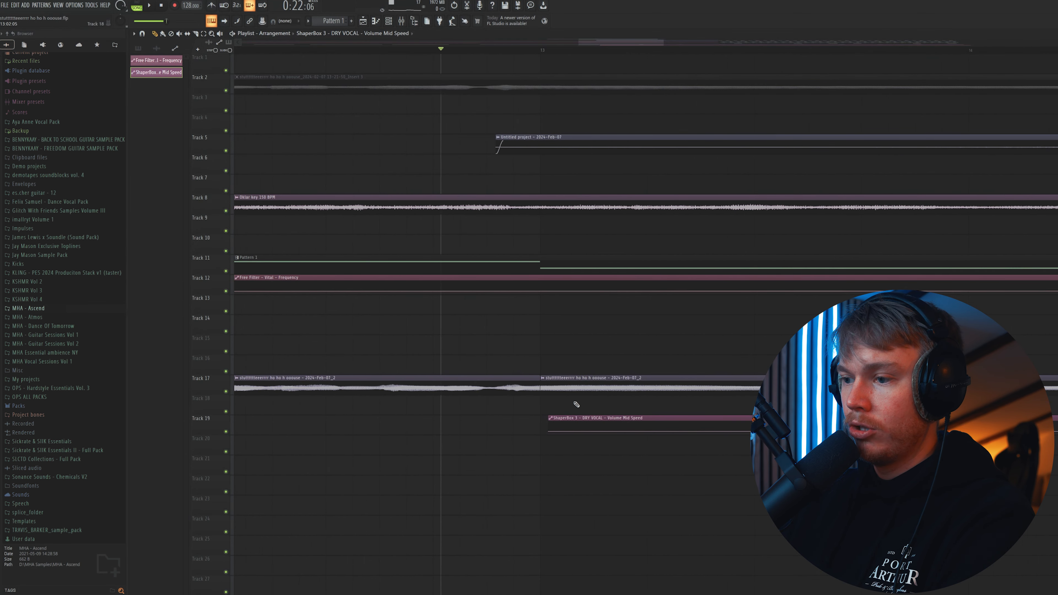
Step: Play the arrangement from where the held vocal note begins to hear the ShaperBox 3 speed automation
key("space")
scroll(481, 52, "down", 3)
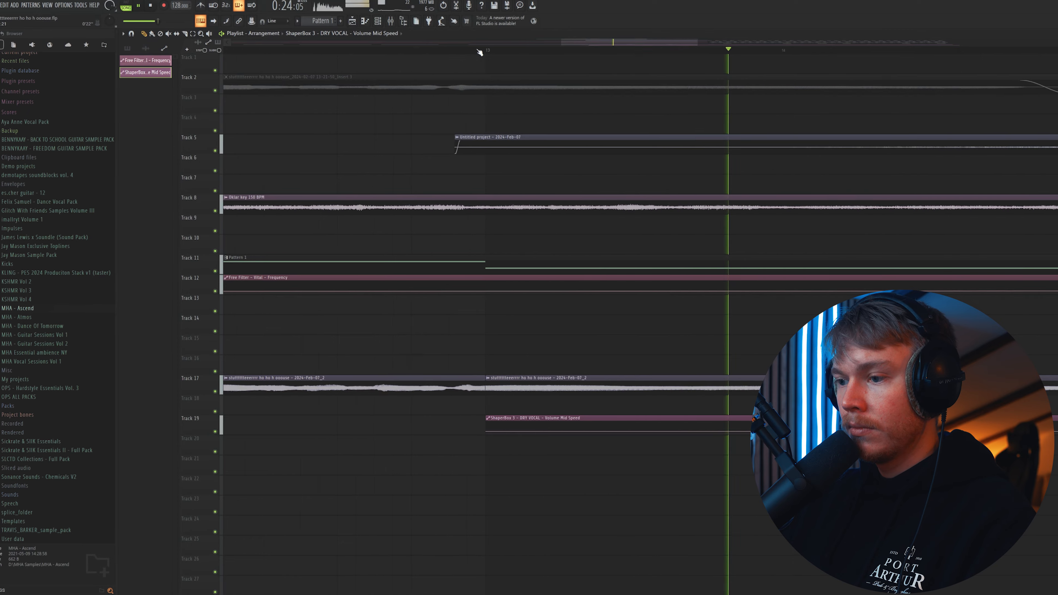
left_click(504, 50)
scroll(504, 49, "down", 3)
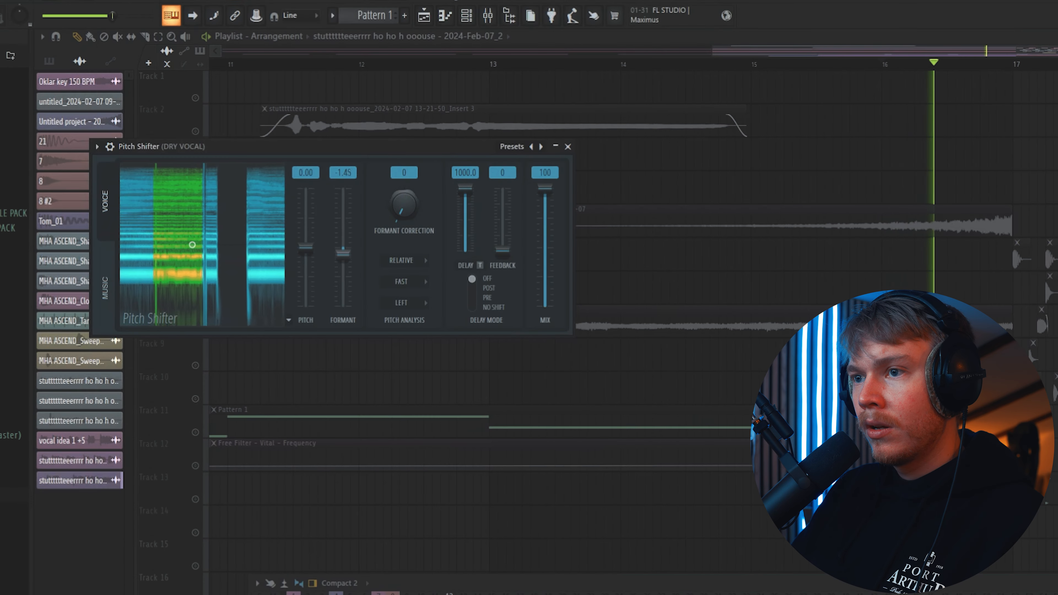
Step: Create an automation clip for Pitch Shifter's pitch on DRY VOCAL and adjust a low point on the Fruity WaveShaper curve
right_click(343, 263)
left_click(352, 270)
left_click_drag(309, 250, 309, 239)
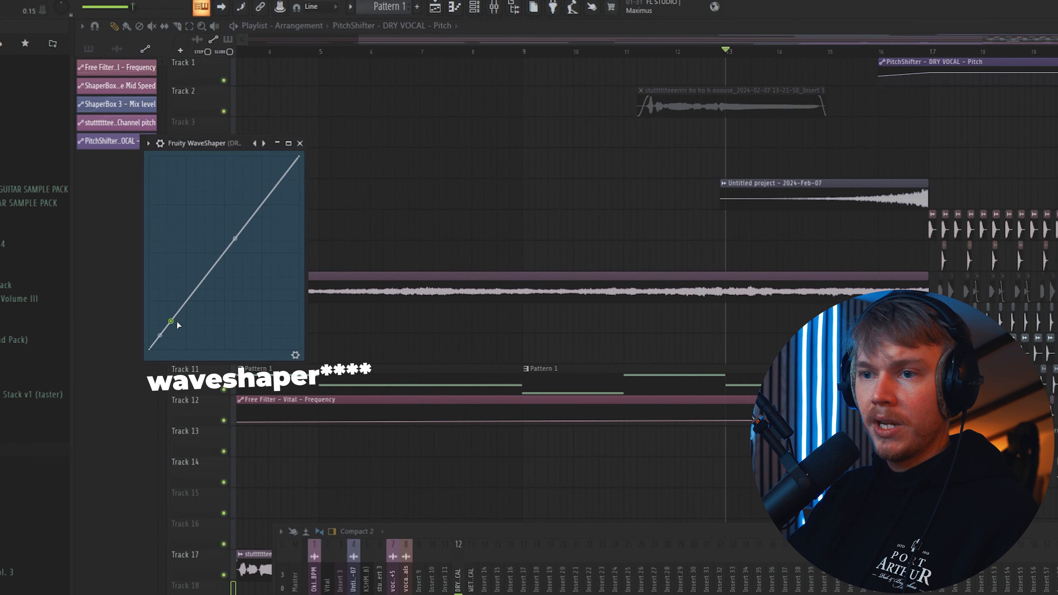
left_click_drag(173, 321, 158, 307)
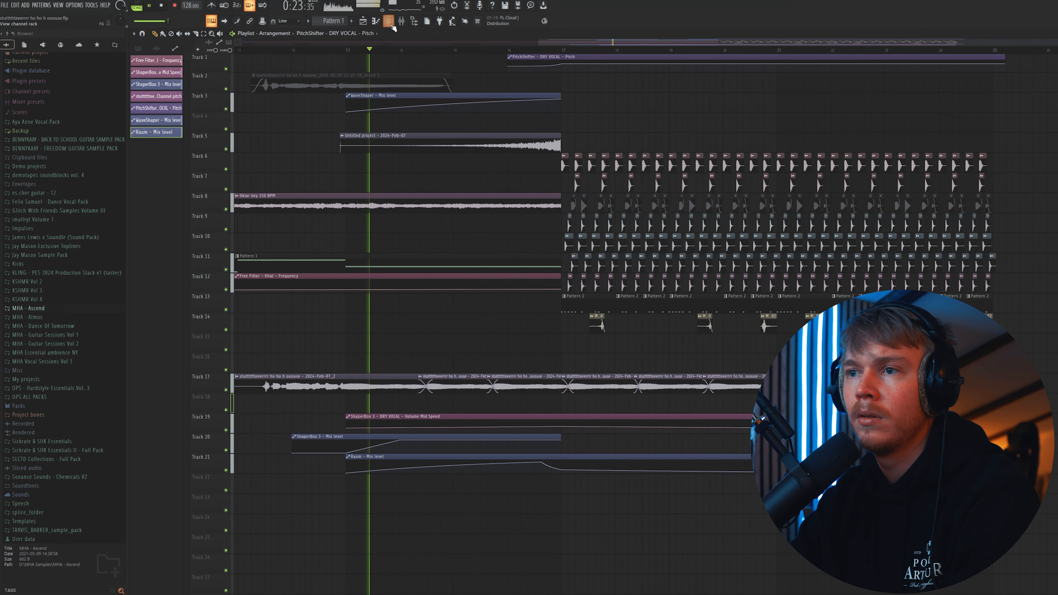
Step: Add a second Vital channel in Pattern 4 and write a short note followed by a long held note in its piano roll
left_click(390, 24)
left_click(350, 79)
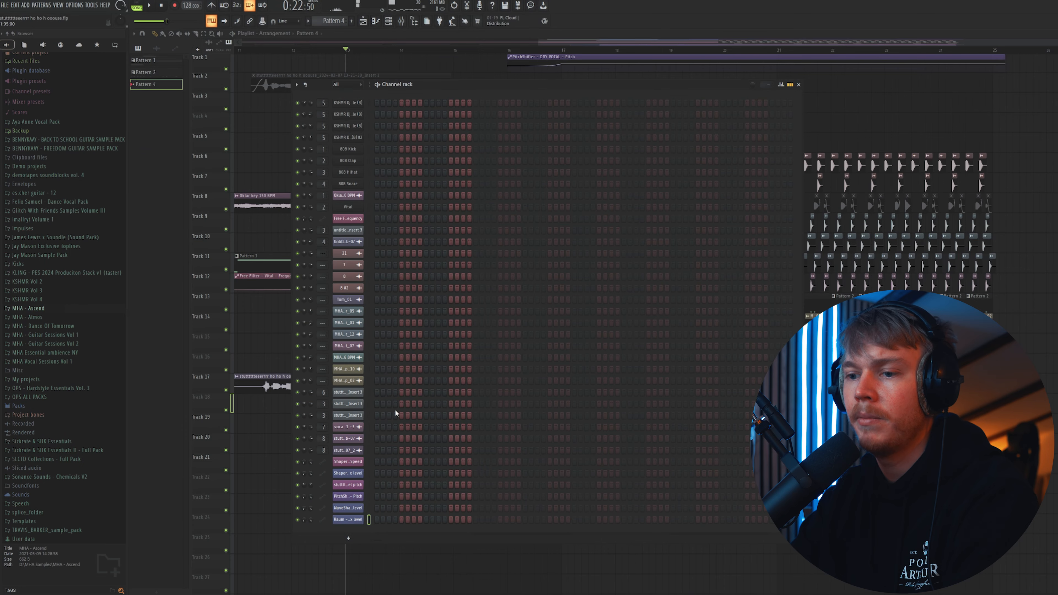
left_click(340, 536)
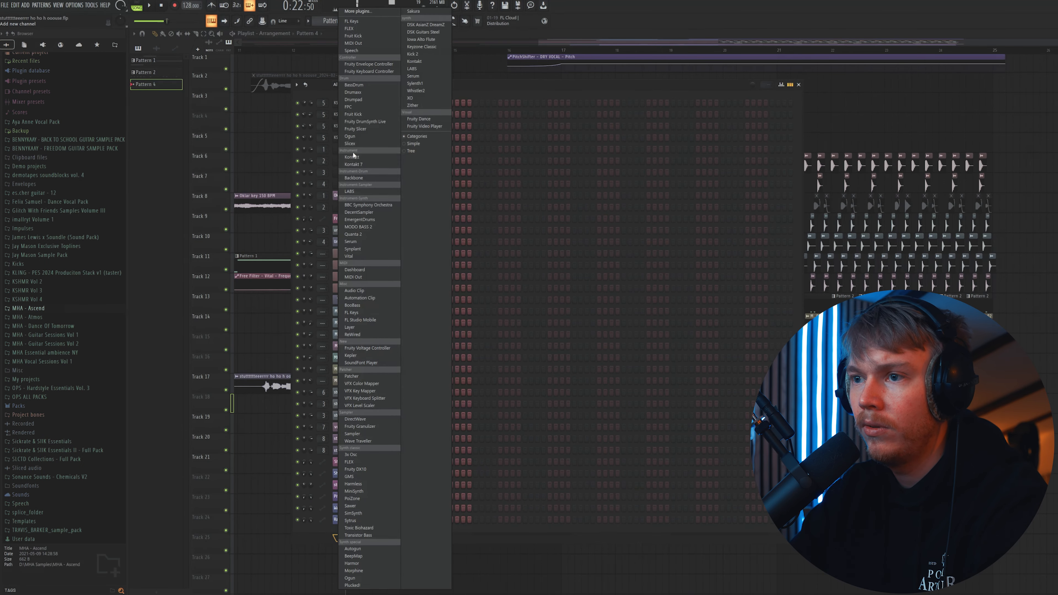
left_click(367, 256)
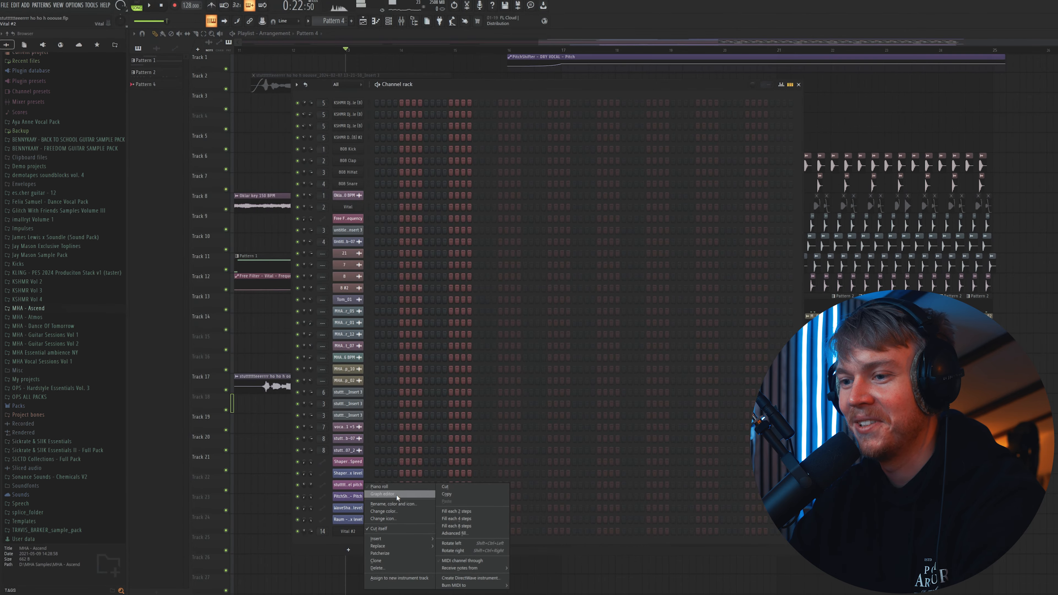
left_click(391, 487)
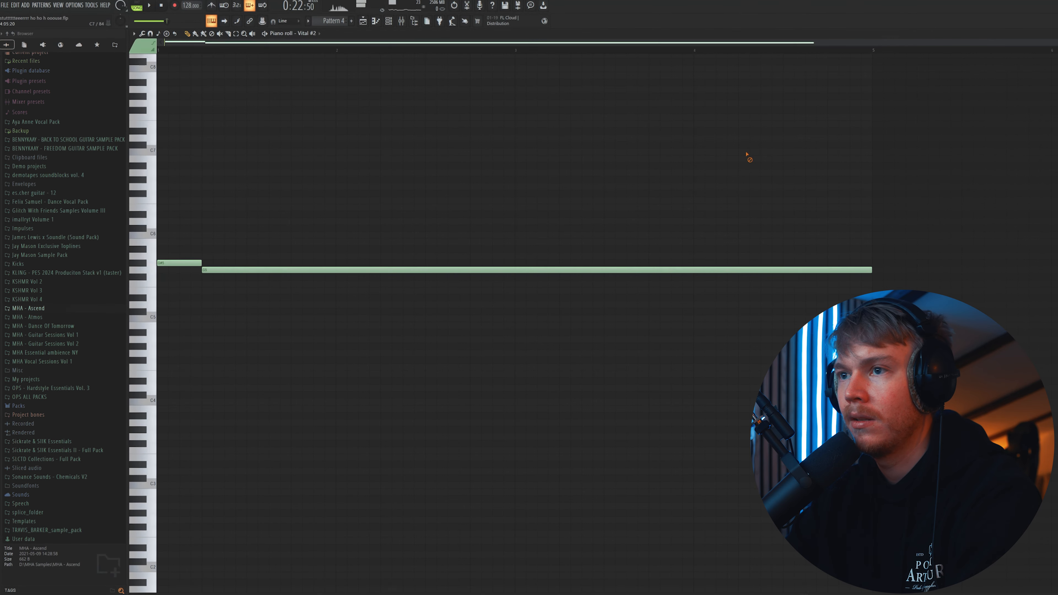
Step: Trim the silence before the Vital #2 sound in Edison and place the audio on playlist track 4, normalized and reversed, leading into the drop
left_click(409, 23)
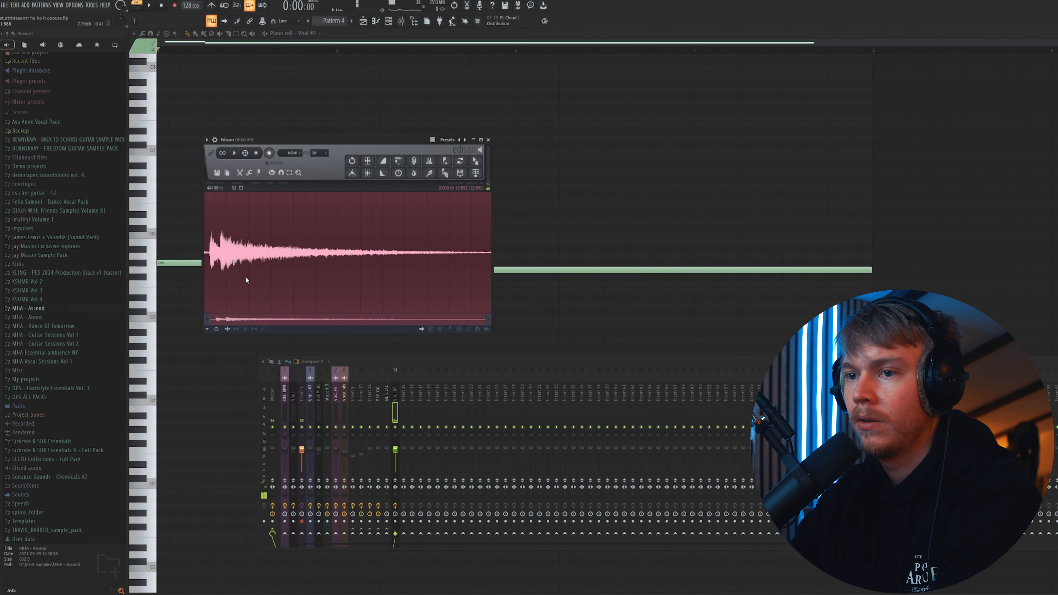
key("Delete")
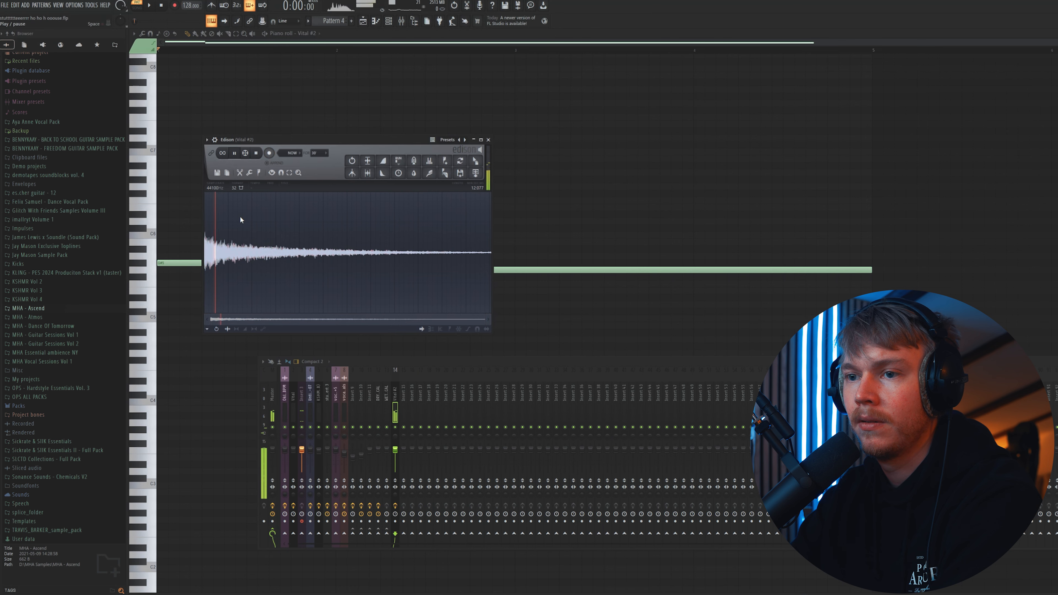
left_click(462, 171)
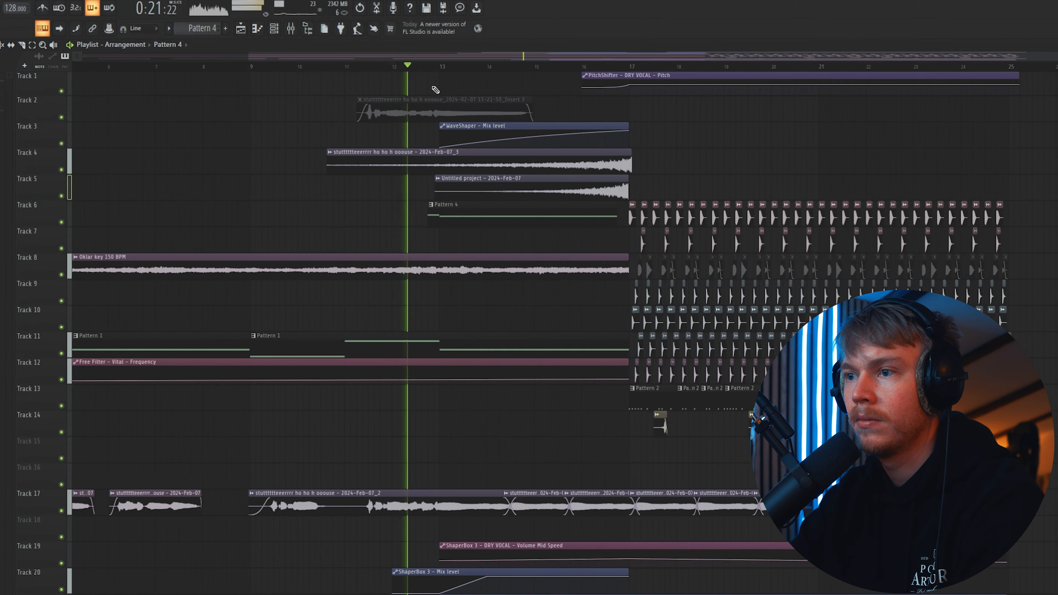
double_click(583, 161)
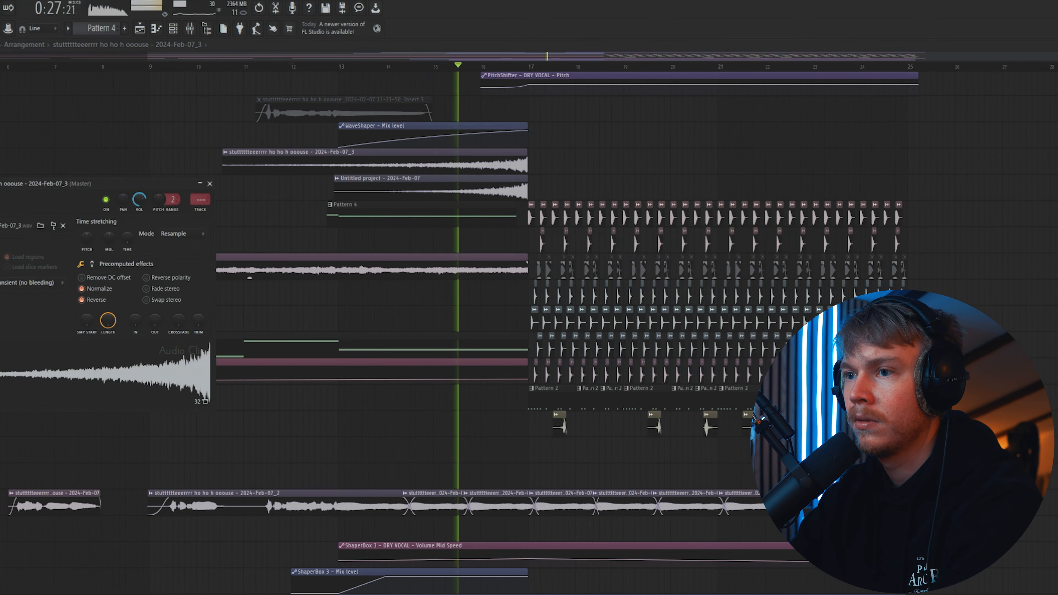
key("Escape")
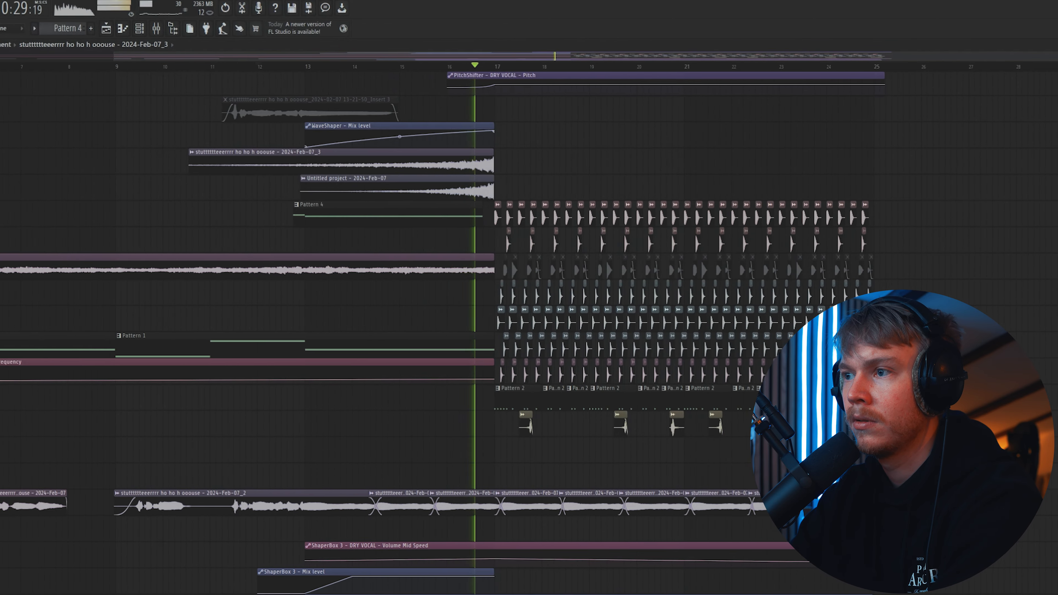
Step: Add two long, staggered lower notes beneath the held note in Pattern 4's Vital #2 piano roll
scroll(292, 139, "up", 4)
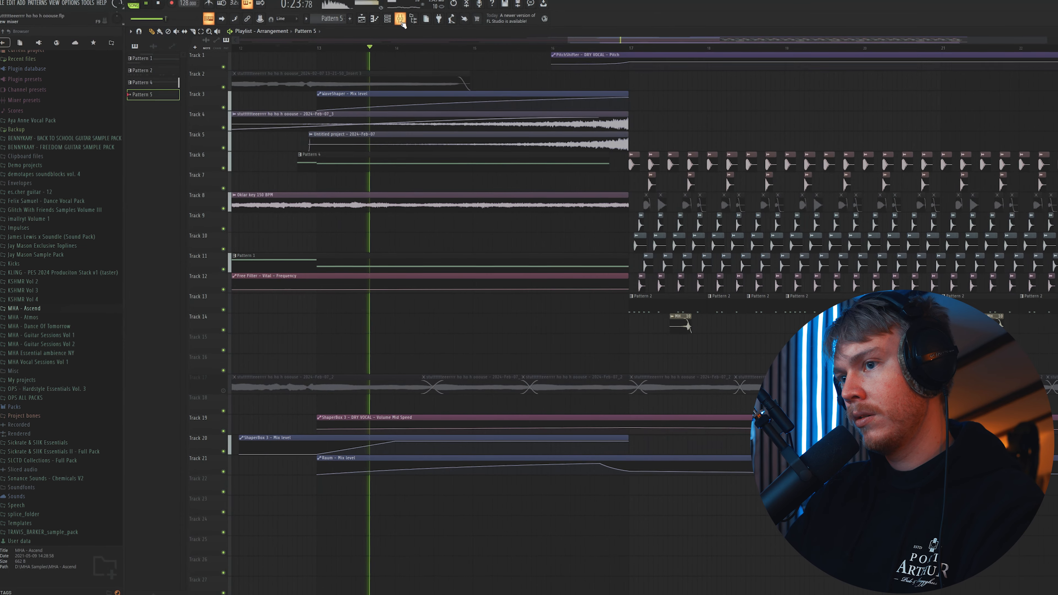
left_click(298, 153)
left_click(420, 182)
double_click(420, 161)
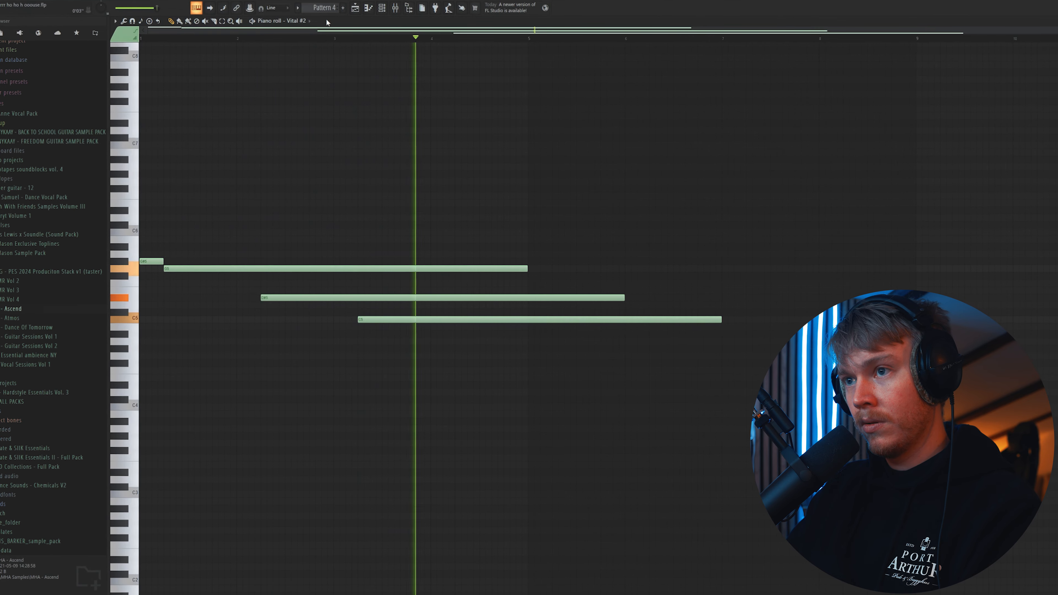
left_click(356, 9)
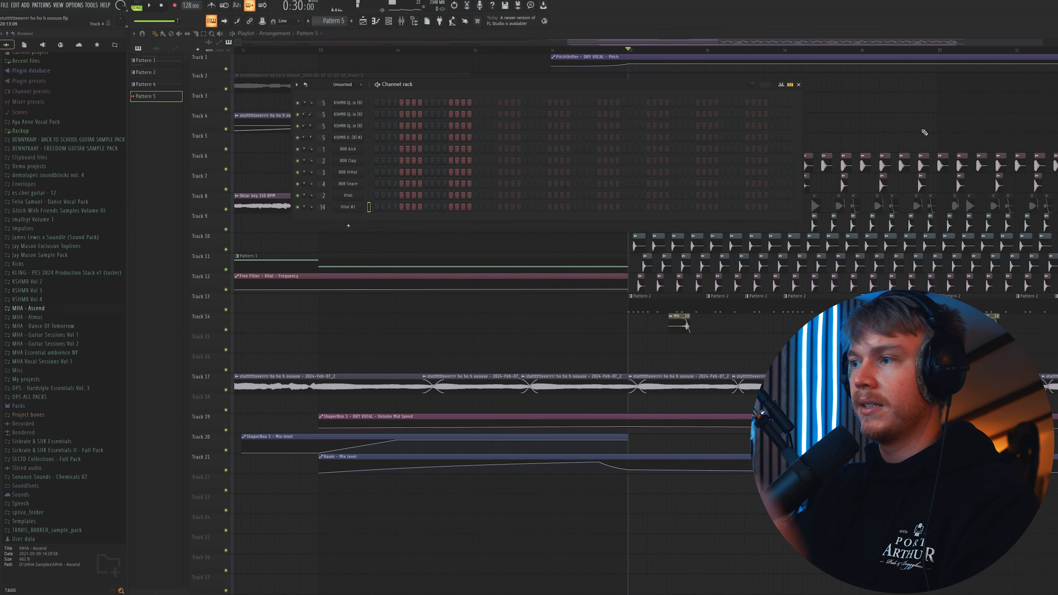
Step: Audition bass presets from MHA Vital Soundbank Vol 2 in Vital #3 and load Bass_Lazerman
key("F6")
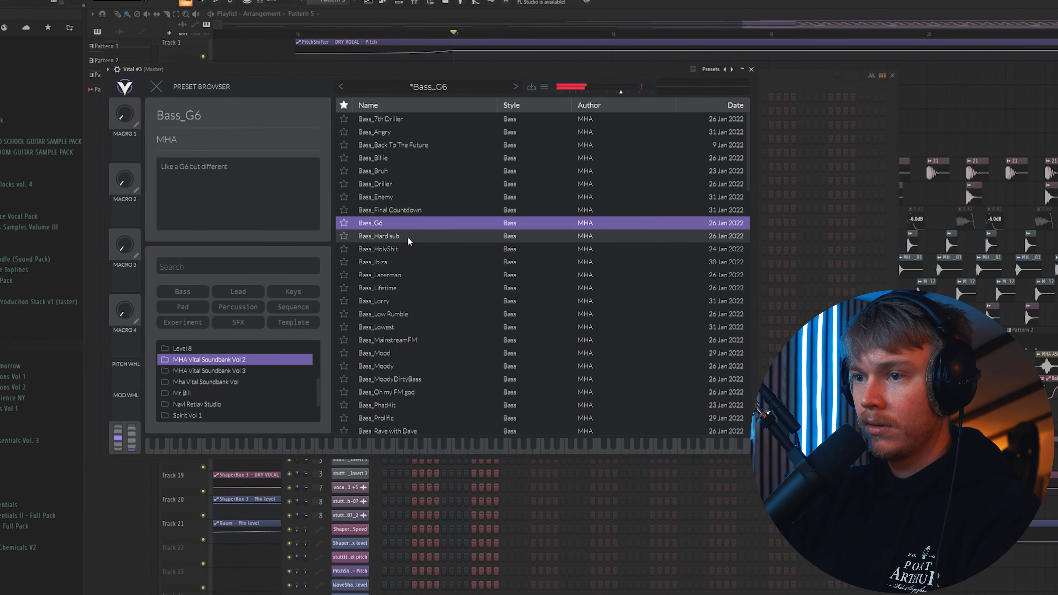
left_click(407, 235)
left_click(409, 249)
left_click(419, 210)
left_click(403, 196)
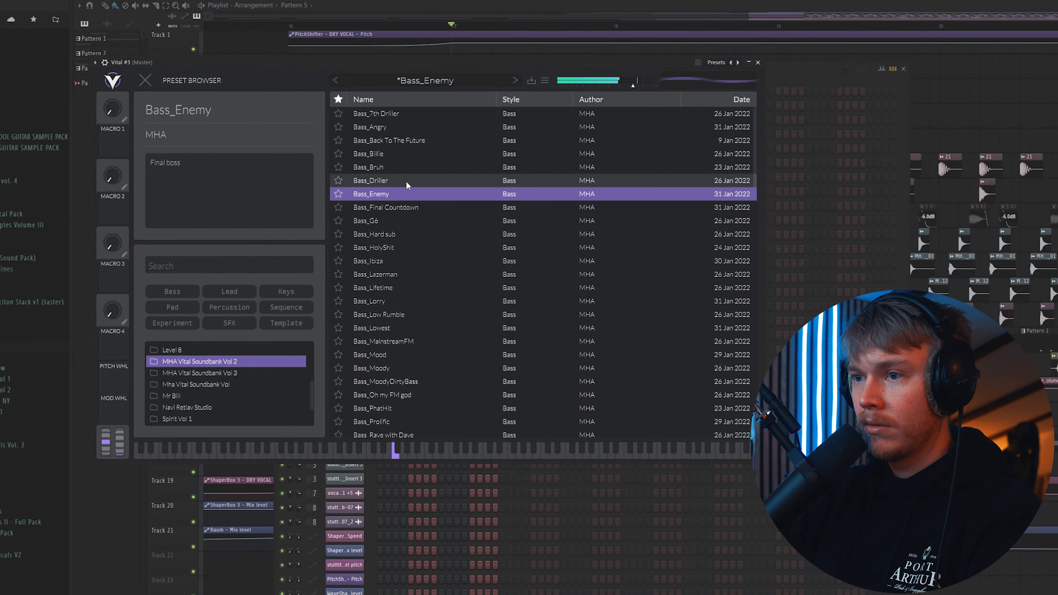
left_click(355, 273)
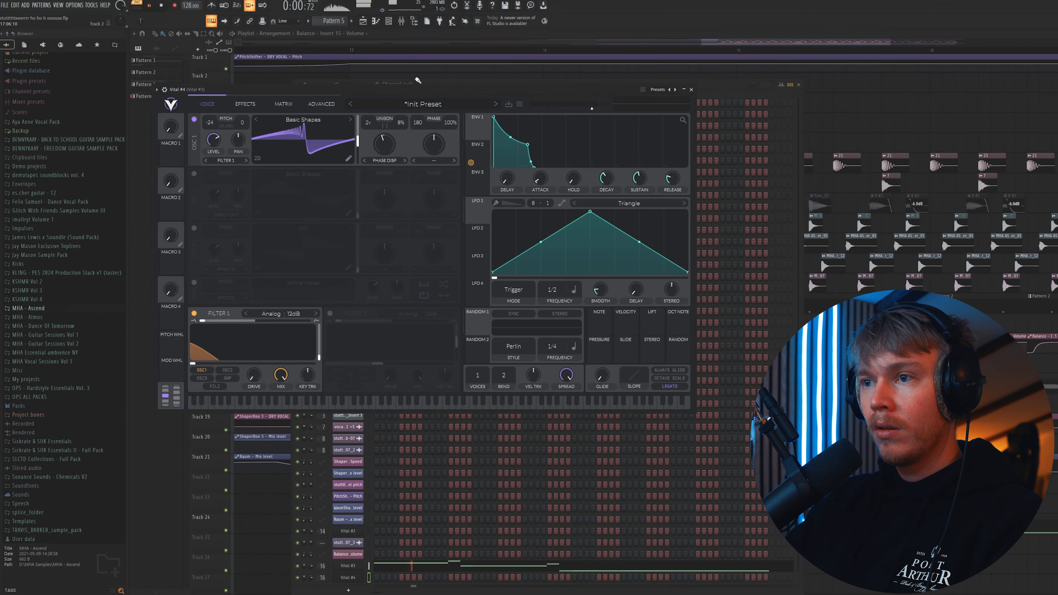
Step: Bring up the Vital #4 channel in the channel rack and close the open plugin windows
left_click(417, 80)
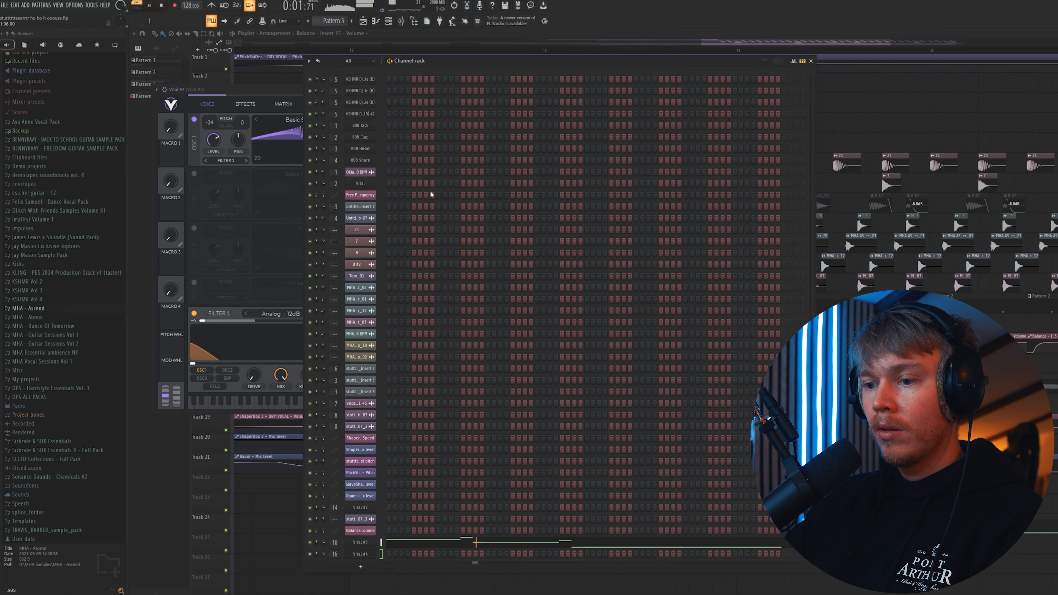
left_click(365, 558)
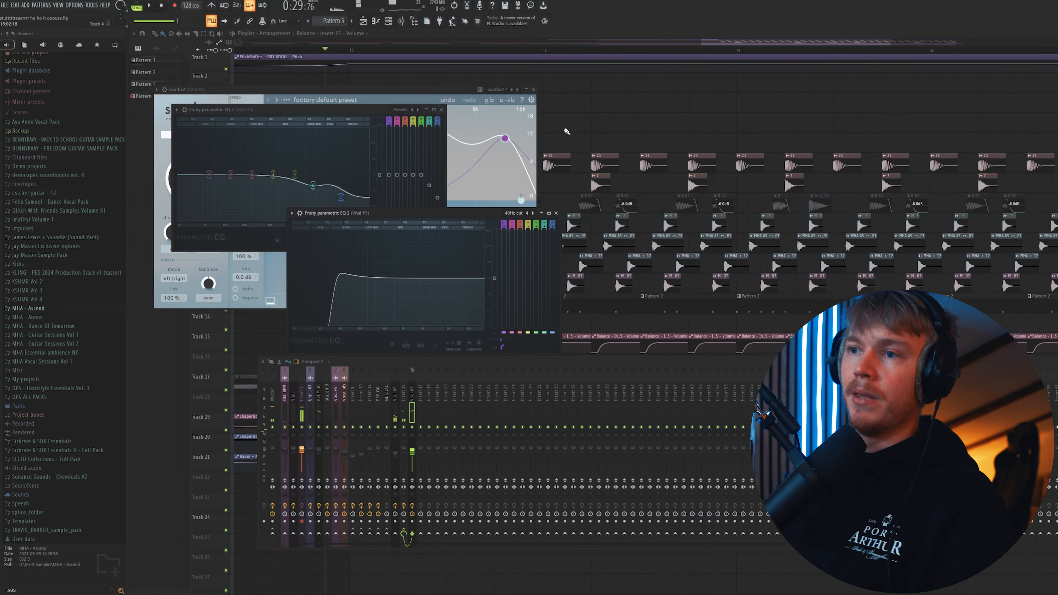
key("F12")
Step: Add a new Vital channel beneath Vital #3 in Pattern 5
left_click(389, 21)
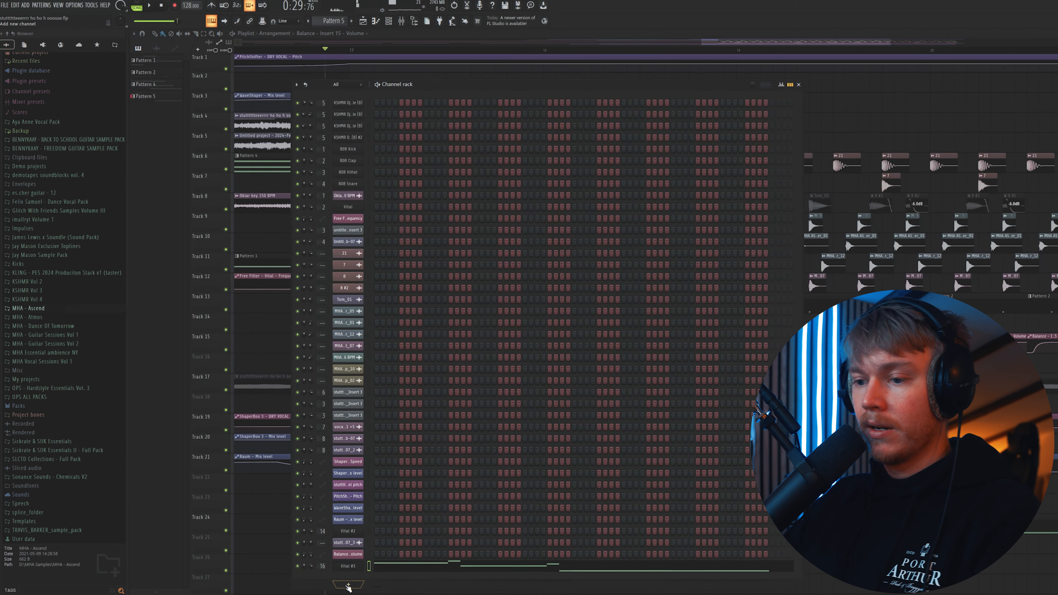
left_click(348, 587)
left_click(378, 562)
Step: Audition the Moody Slidey presets from MHA Vital Soundbank Vol 3 in Vital #4 and load Long Bass_Moody Slidey 05
scroll(394, 296, "down", 6)
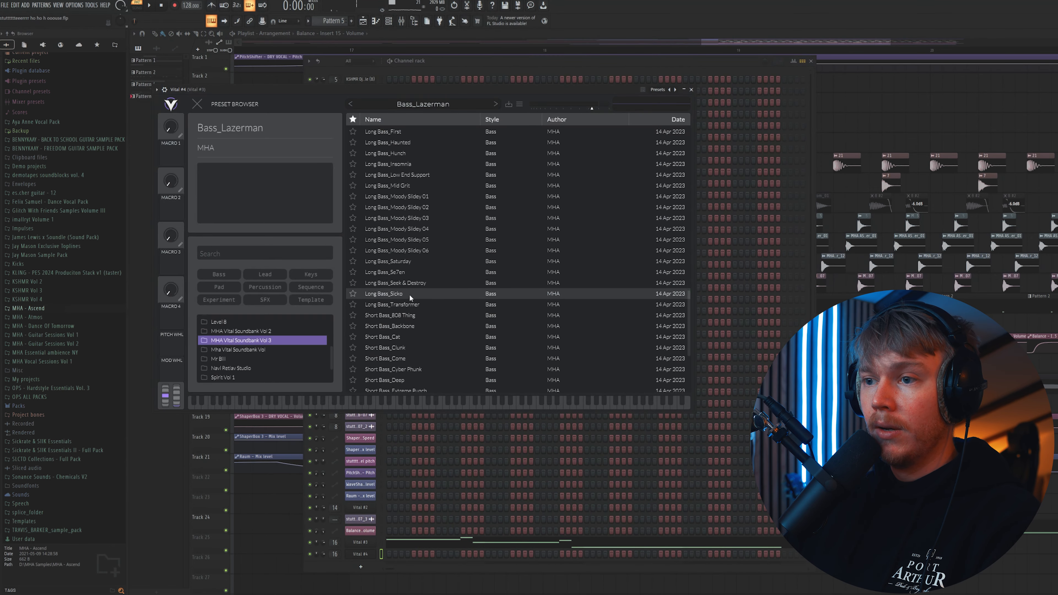
scroll(413, 297, "up", 3)
left_click(425, 304)
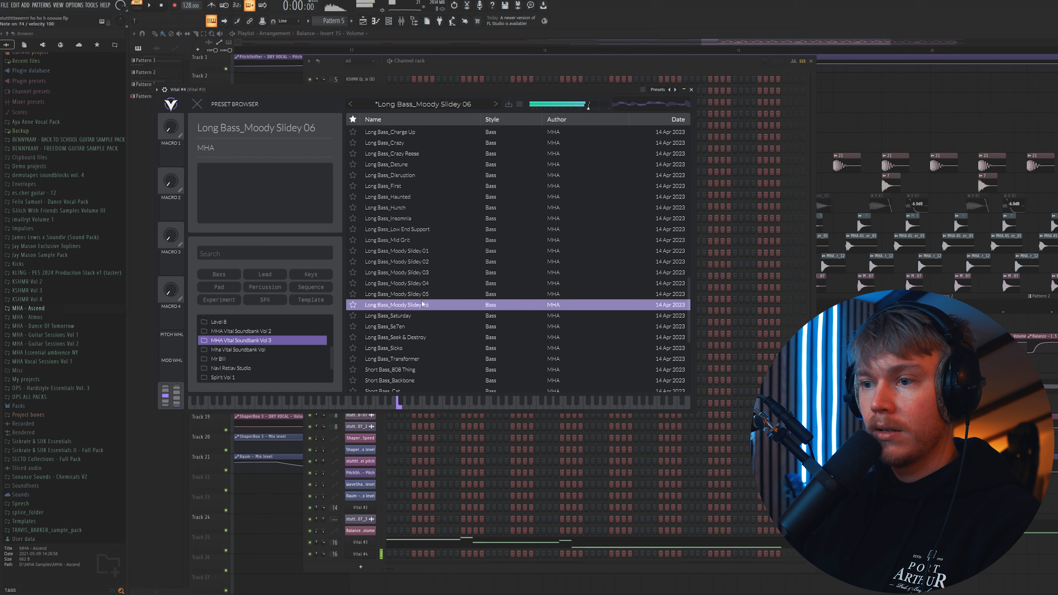
left_click(417, 295)
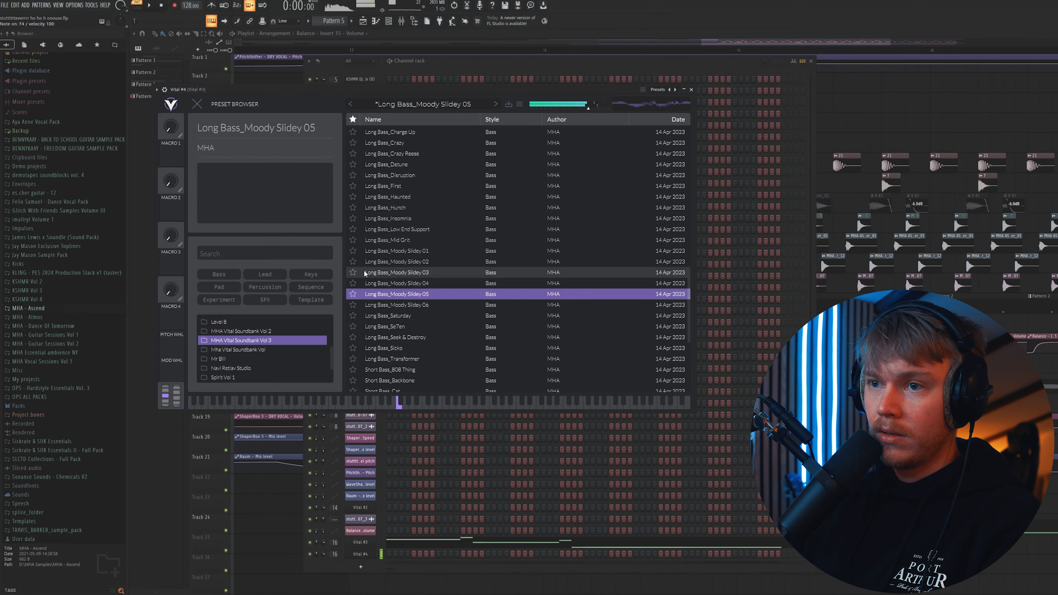
left_click(197, 104)
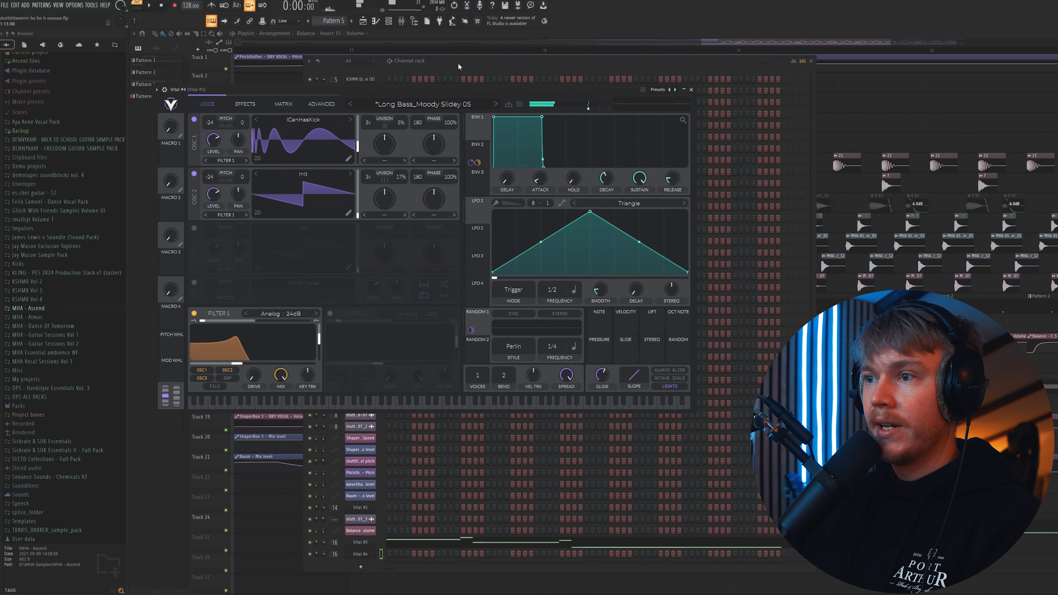
Step: Add another Vital channel and play the layered bass patterns in the playlist
left_click(398, 524)
key("space")
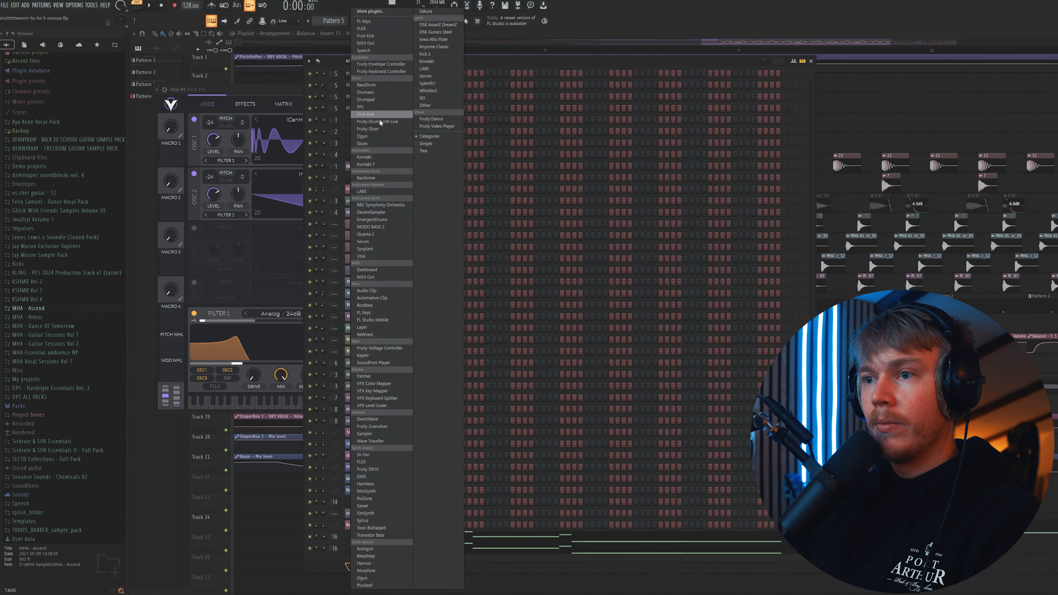
left_click(374, 256)
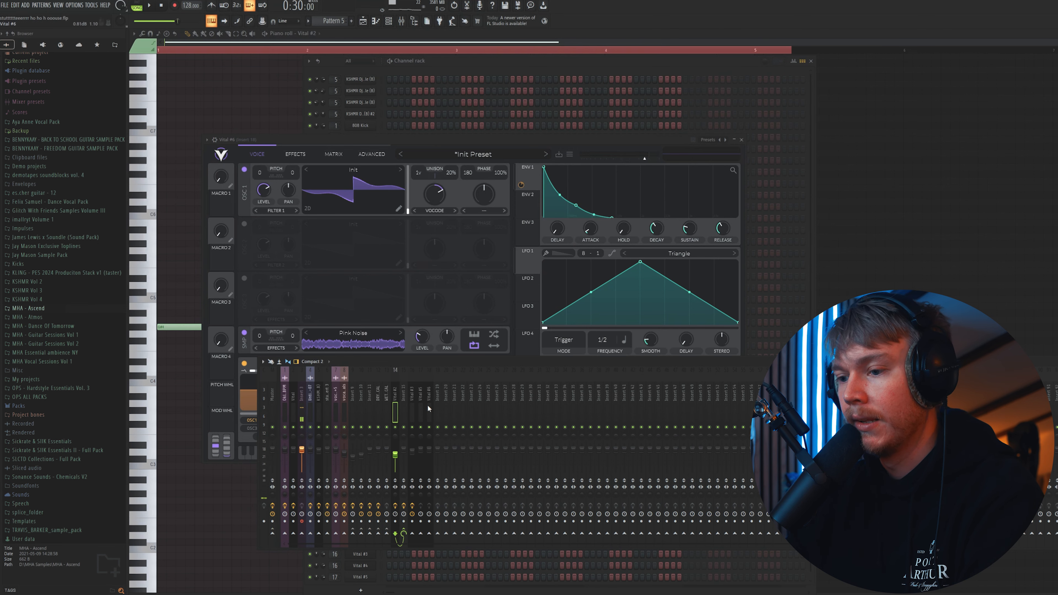
key("F5")
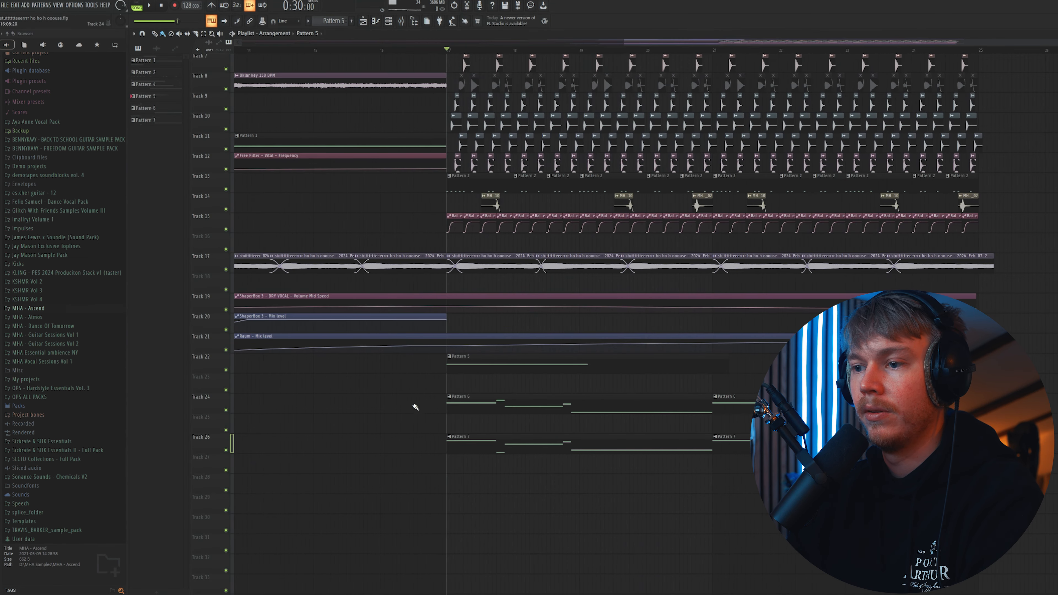
key("F7")
key("space")
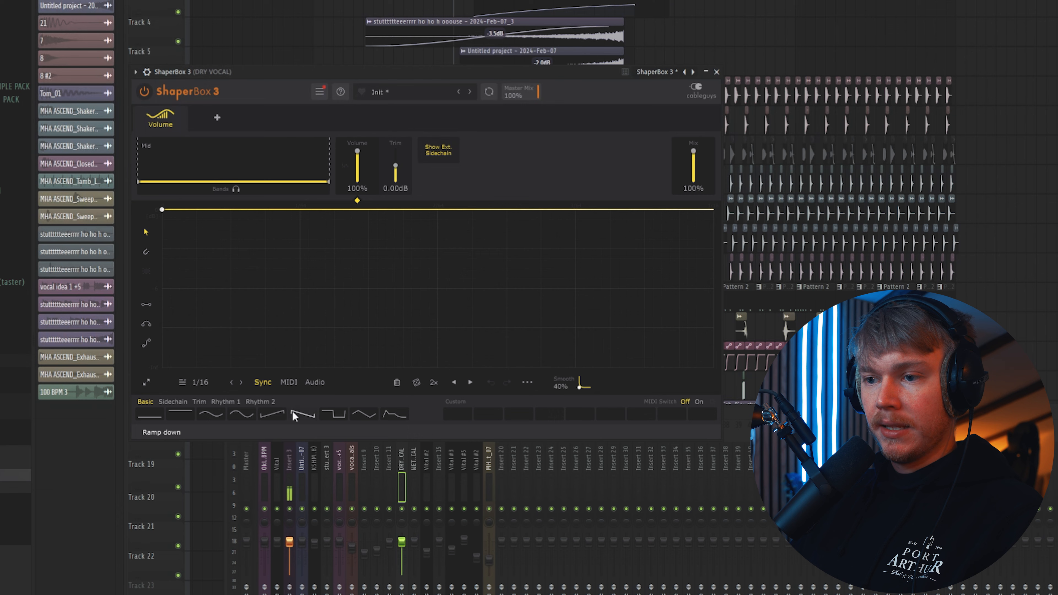
Step: Apply the Ramp down volume shape in the 1/16 ShaperBox 3 on DRY VOCAL and automate its mix level to switch on at the drop
left_click(294, 415)
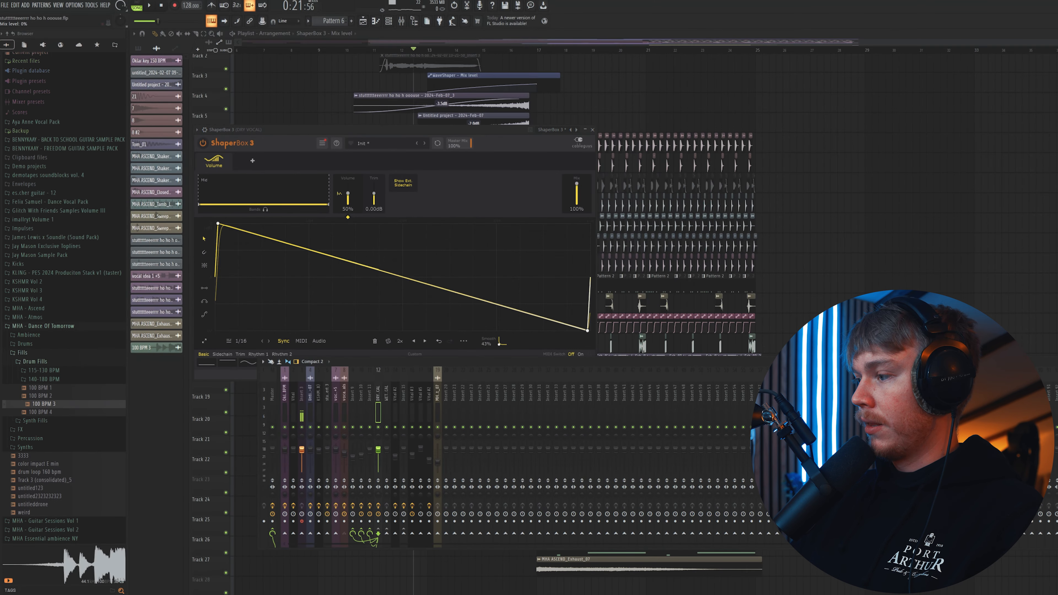
left_click(503, 88)
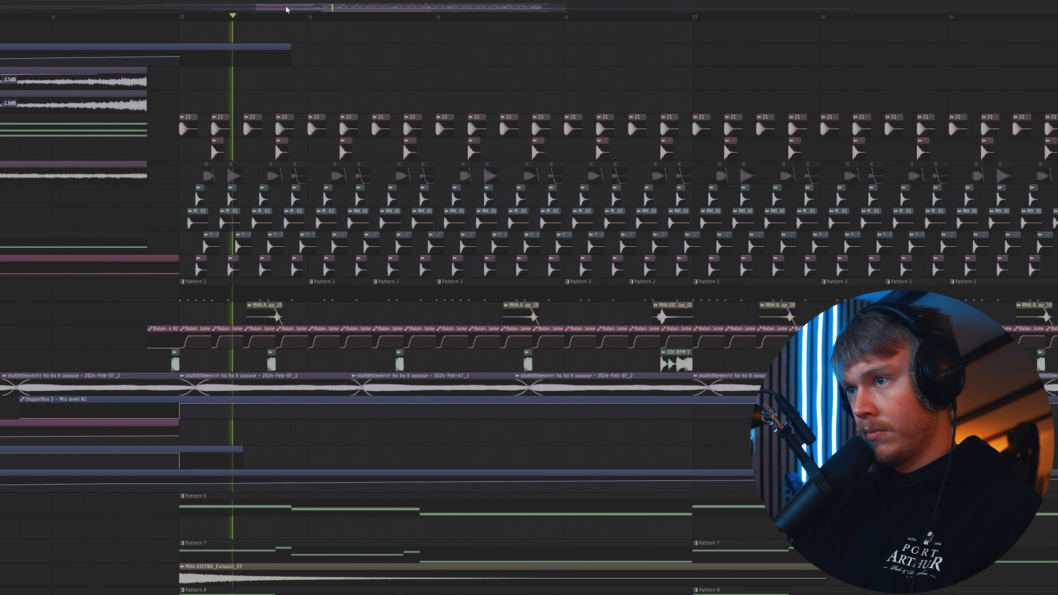
scroll(286, 8, "up", 3)
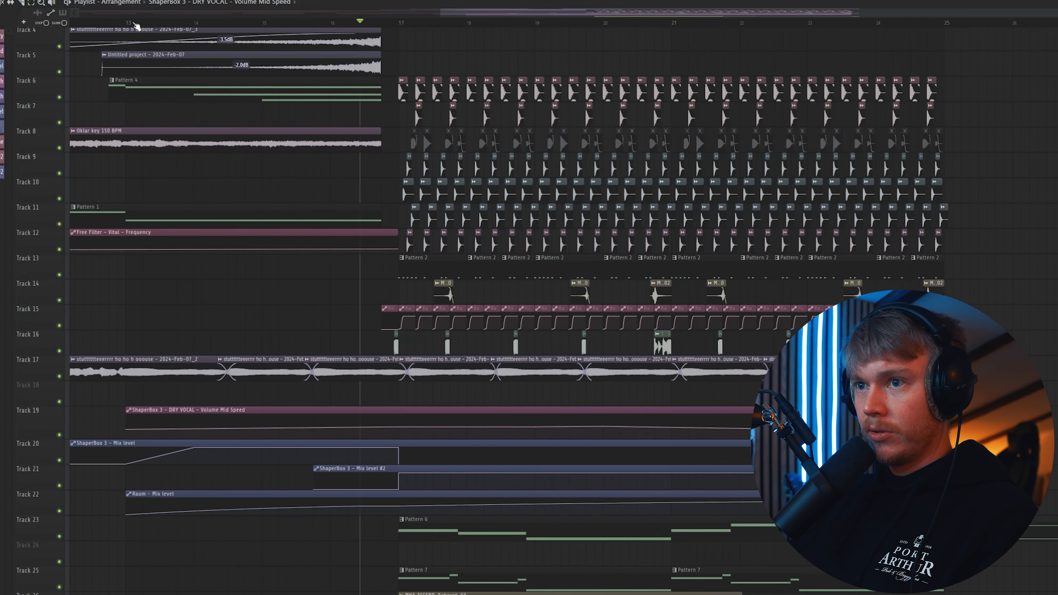
Step: Play the arrangement from bar 13 into the drop to check the ShaperBox 3 mix level automation
left_click(131, 23)
key("space")
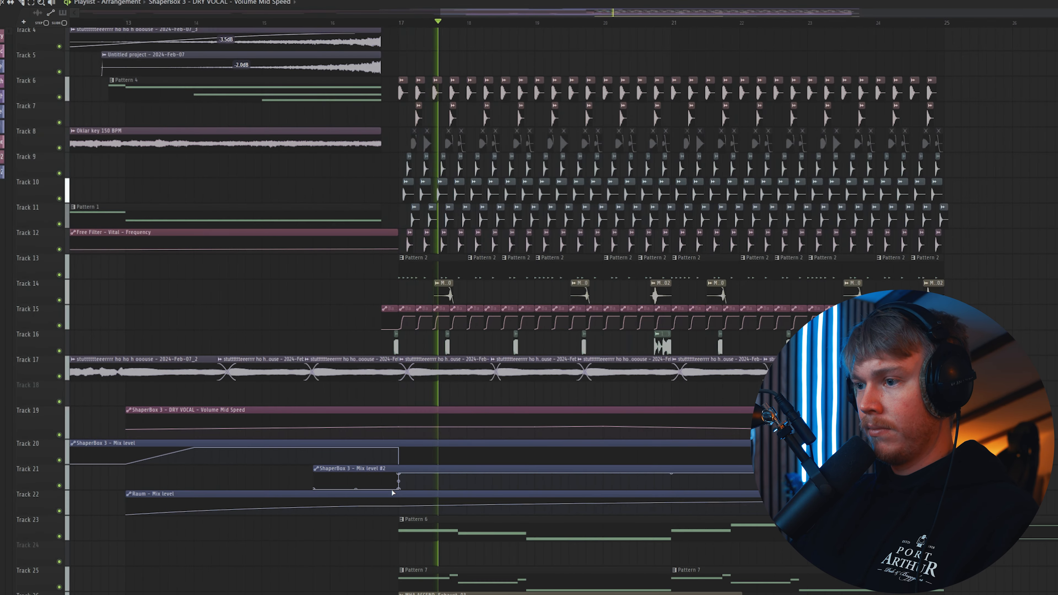
key("space")
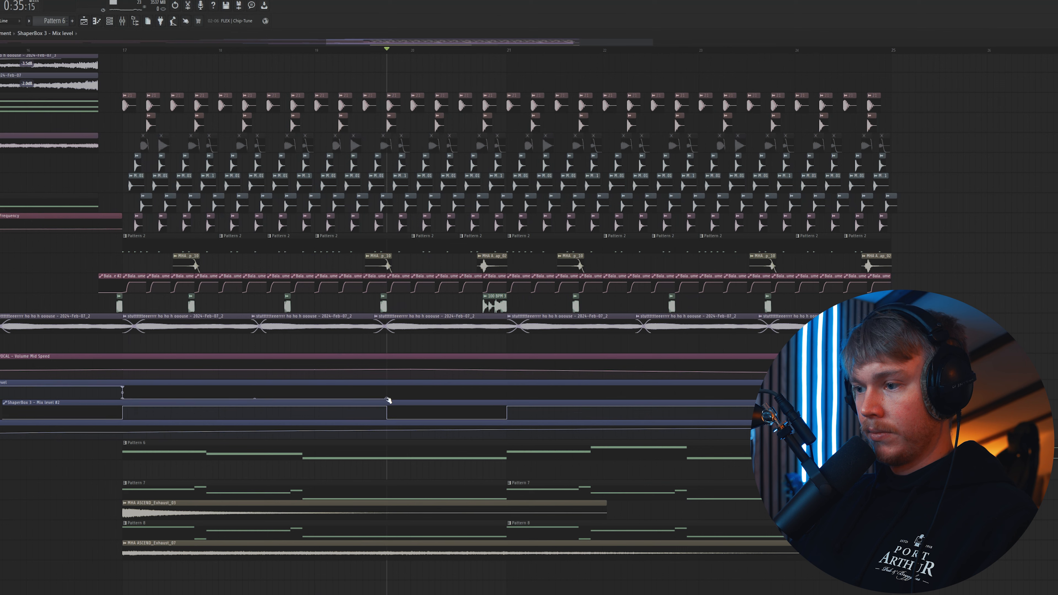
Step: Make the ShaperBox 3 Mix level and Mix level #2 automations swap partway through the drop and play the result
left_click(389, 379)
key("space")
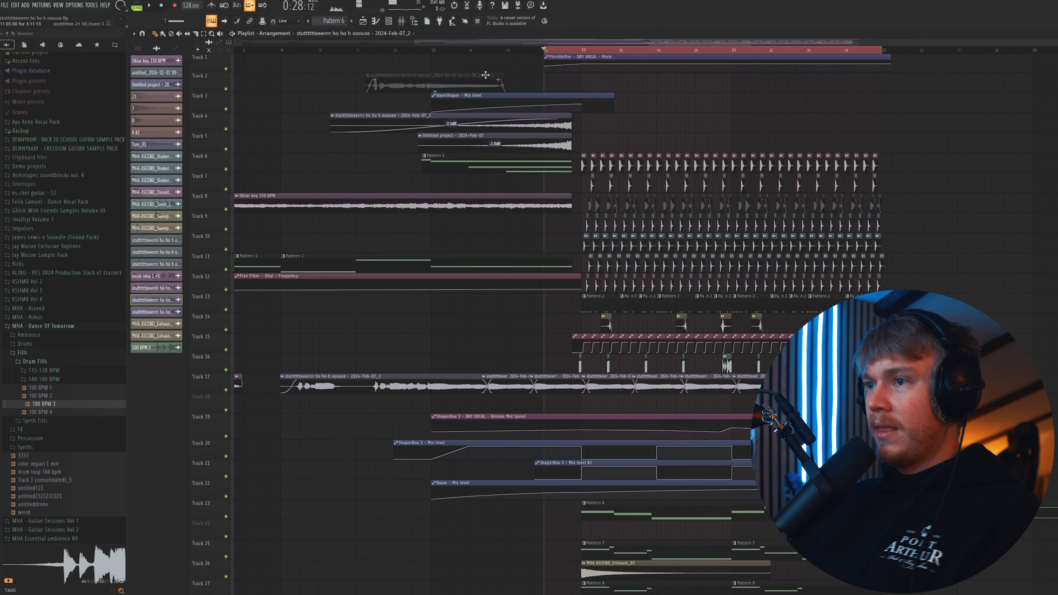
Step: Automate the DRY VOCAL PitchShifter formant across the drop, with a slight dip at bar 21
left_click(410, 21)
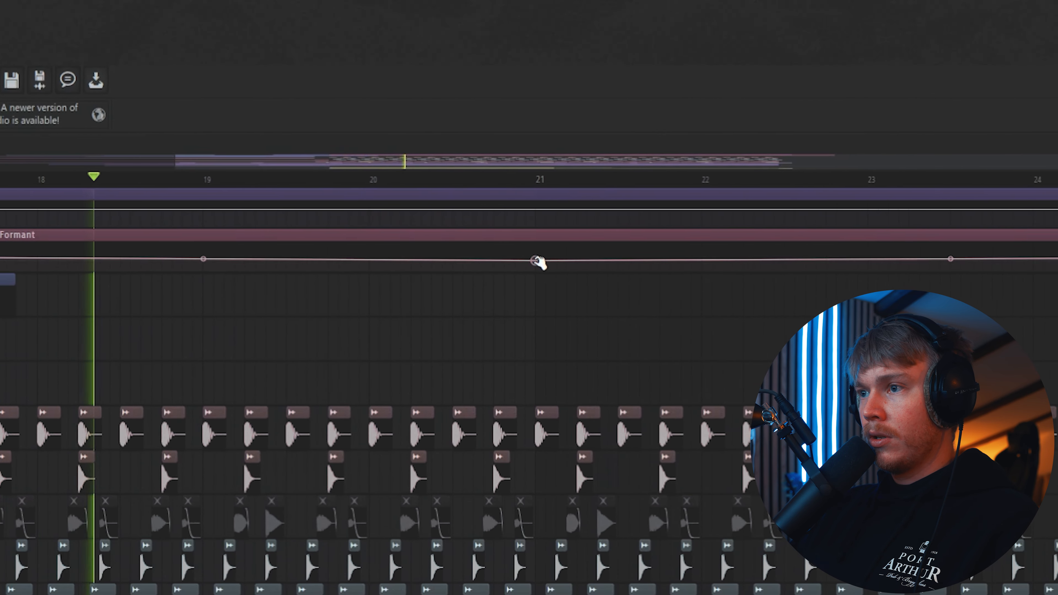
left_click_drag(558, 262, 559, 267)
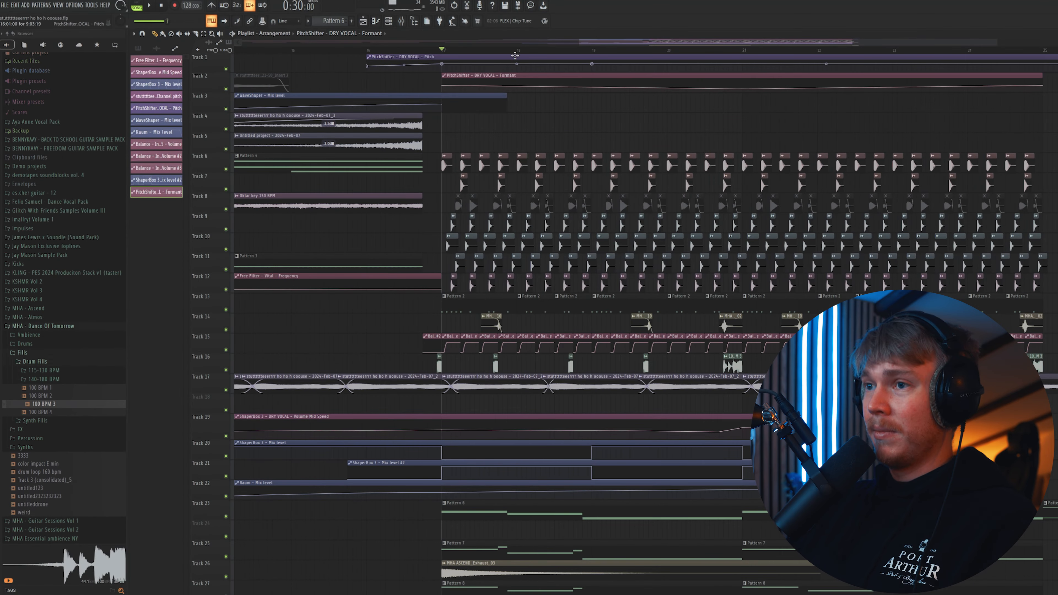
scroll(442, 55, "down", 3)
left_click(458, 51)
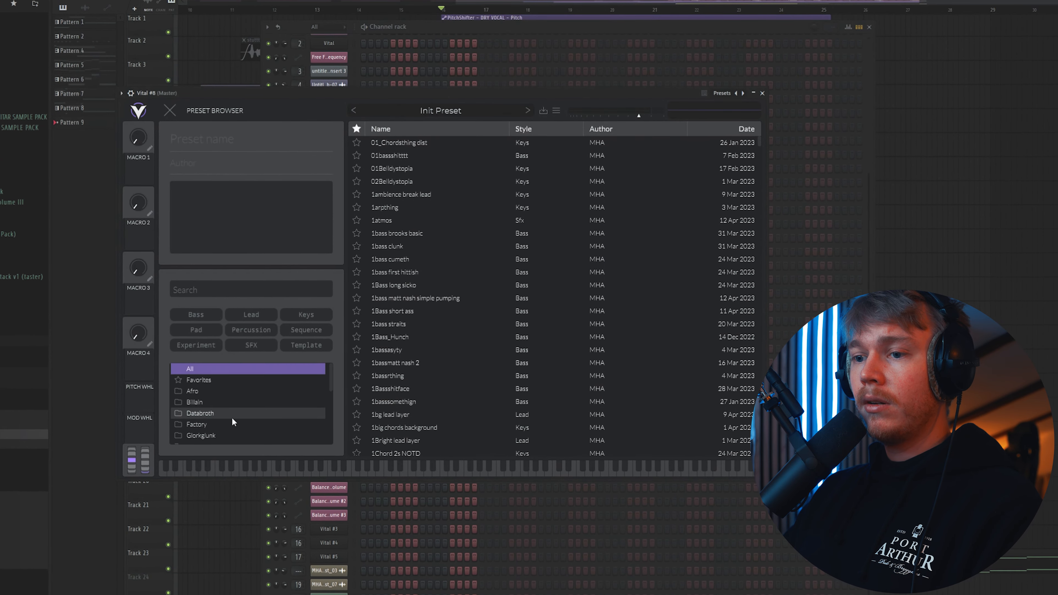
Step: Audition the Chords presets from MHA Vital Soundbank Vol 2 in Vital #8 and load Chords_Old World
scroll(230, 408, "down", 2)
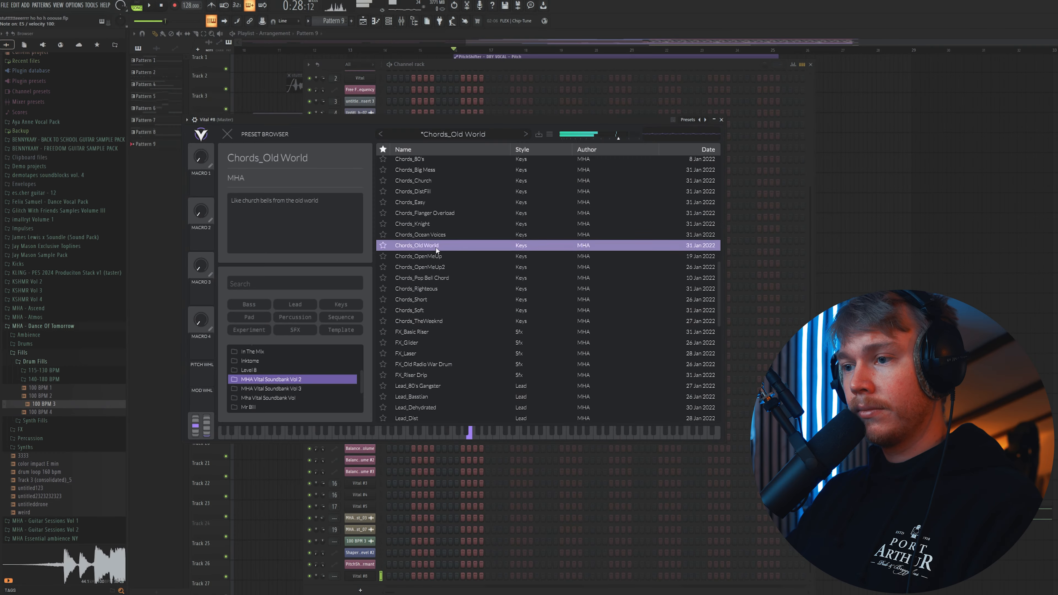
left_click(446, 246)
left_click(447, 256)
left_click(450, 267)
left_click(446, 256)
left_click(446, 245)
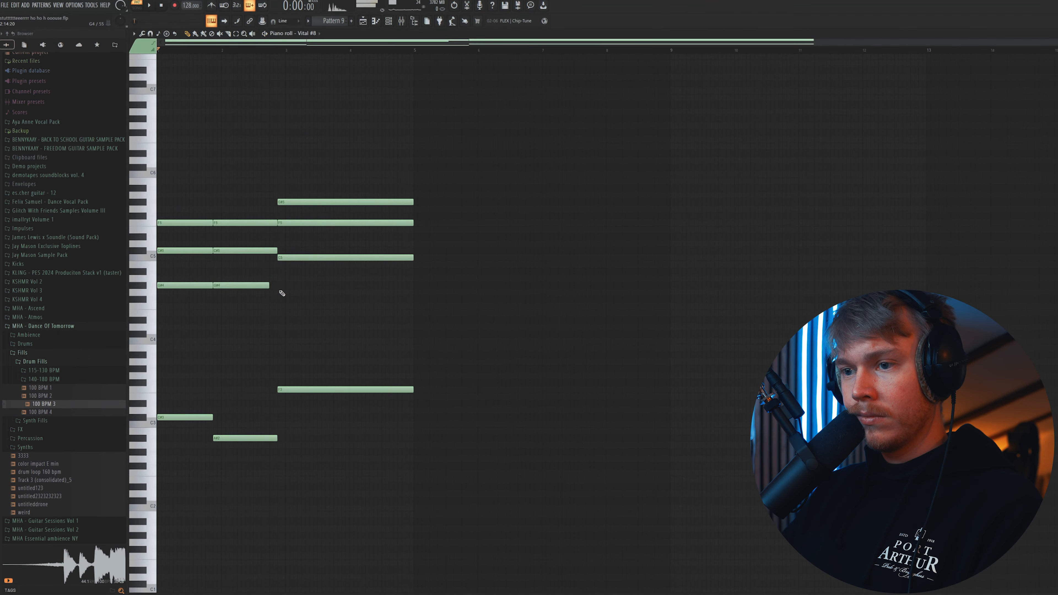
Step: Lengthen the second G#4 chord note in Pattern 9's piano roll and try a matching note under the last chord
key("space")
left_click_drag(268, 286, 306, 292)
left_click(284, 287)
left_click_drag(308, 287, 412, 295)
right_click(332, 293)
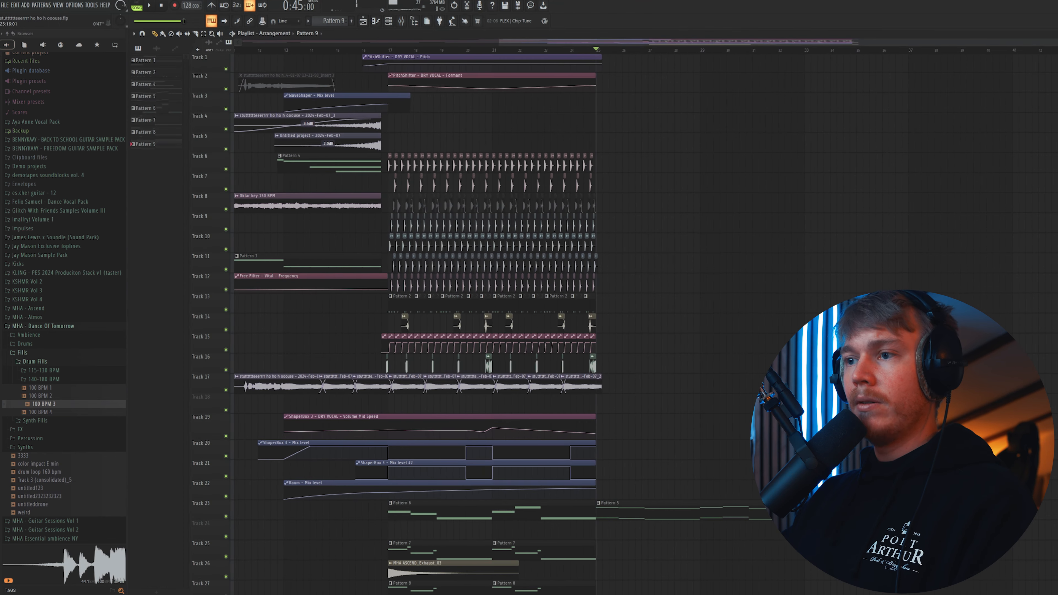
Step: Duplicate the vocal clips on Track 17 into the section following the drop
scroll(694, 153, "down", 3)
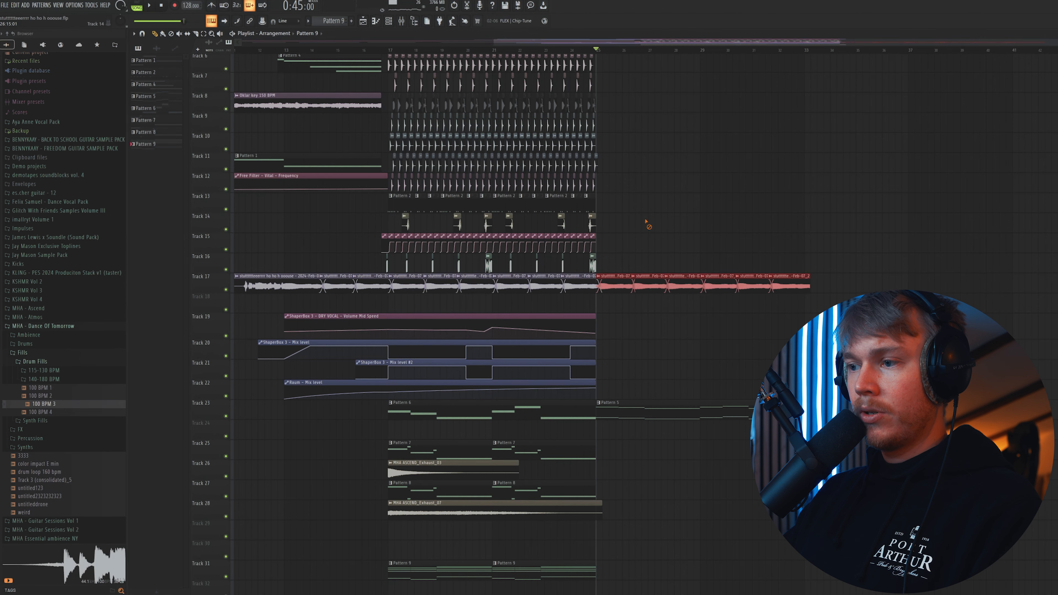
left_click(645, 221)
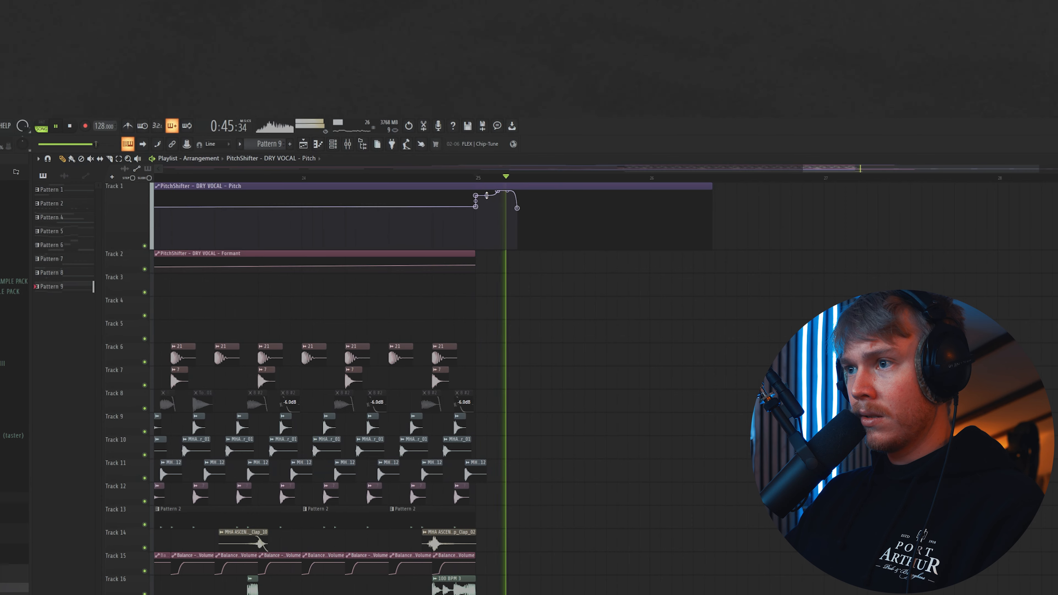
Step: Extend the DRY VOCAL PitchShifter pitch automation beyond bar 25 with a raised plateau that drops back down, checking it in playback
key("space")
key("space")
key("space")
left_click_drag(509, 191, 683, 186)
key("space")
scroll(591, 189, "right", 2)
left_click_drag(586, 190, 793, 203)
key("space")
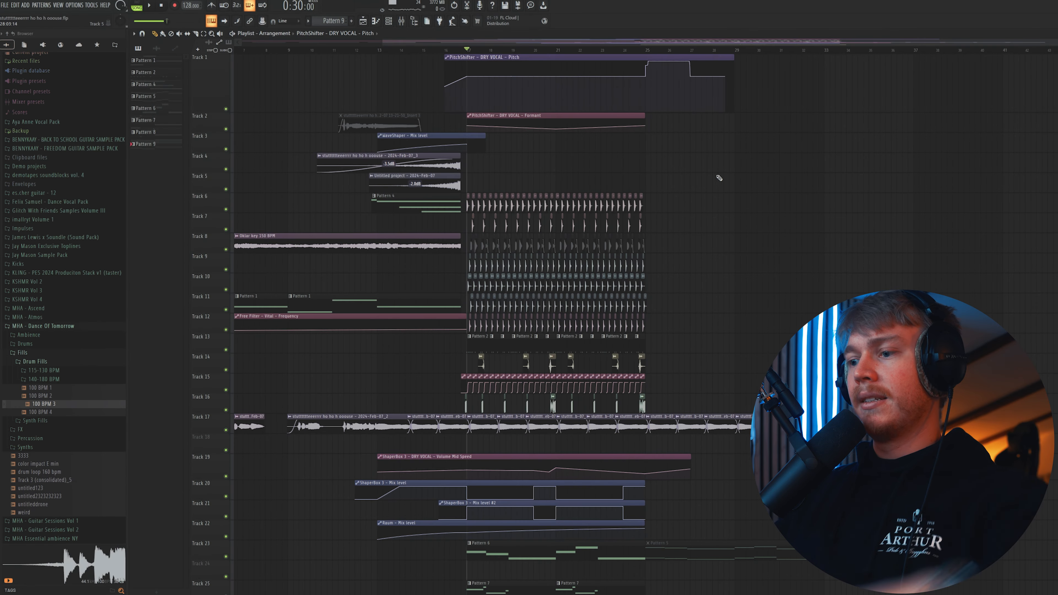
Step: Add another Vital channel in Pattern 10 and low-cut its mixer track with Fruity parametric EQ 2
right_click(226, 430)
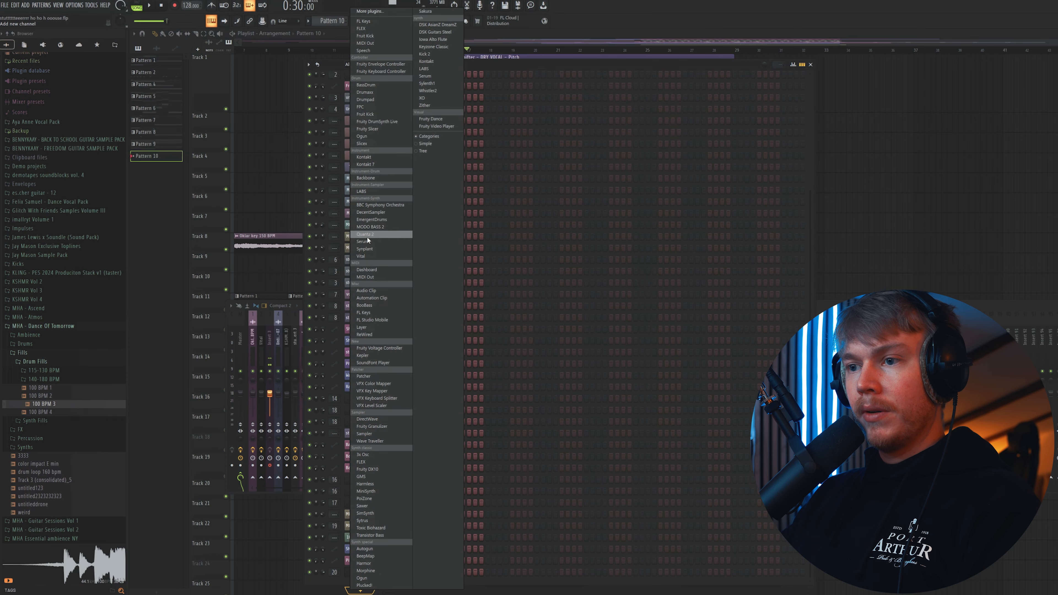
left_click(367, 257)
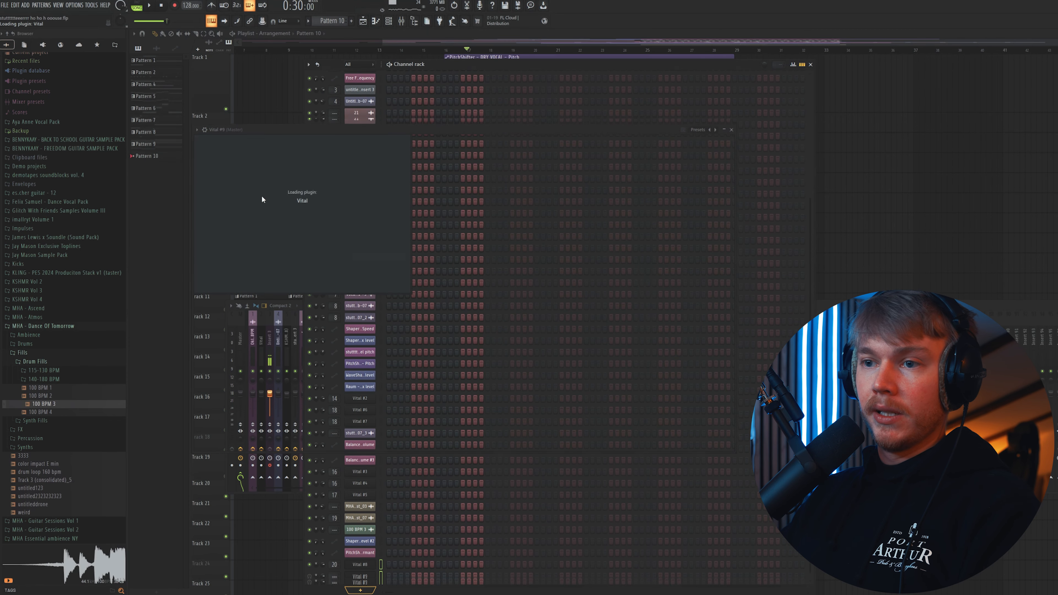
left_click(580, 398)
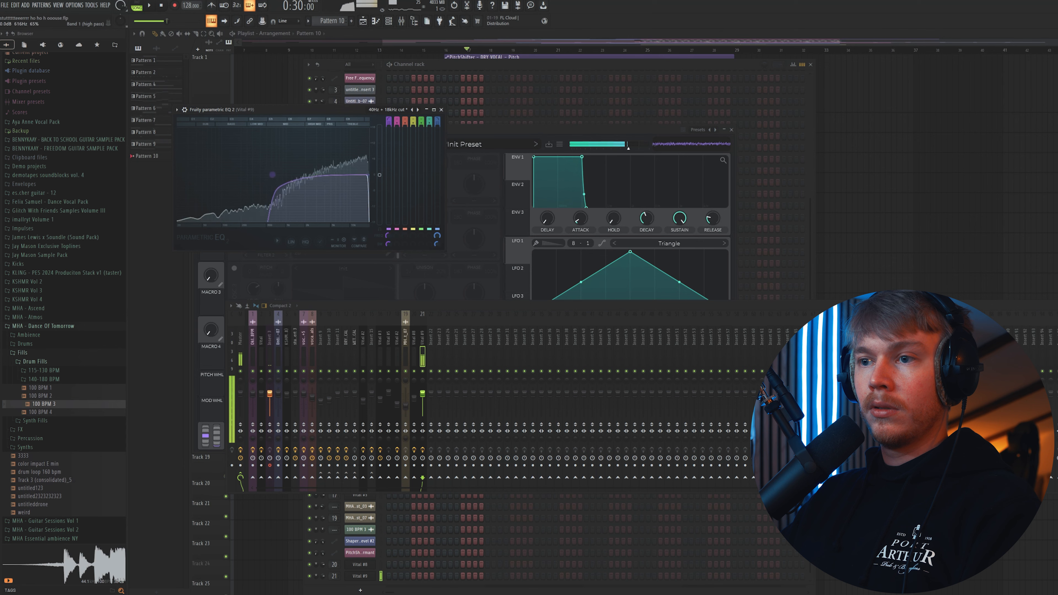
Step: Copy the ShaperBox 3 Mix level and Mix level #2 automation clips into the second section and trim their starts
right_click(347, 477)
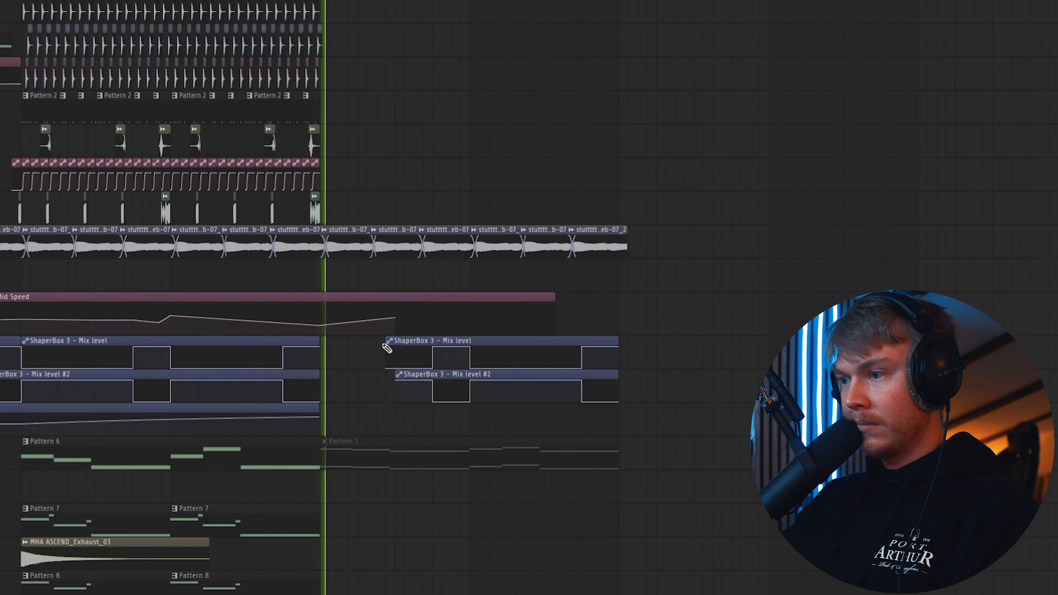